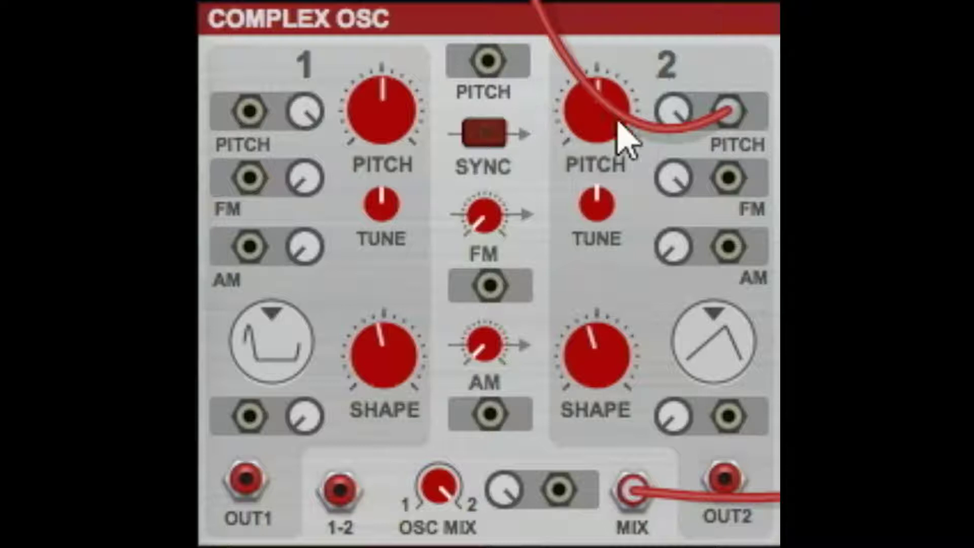
- Move the pitch cable from oscillator 2 to the Complex Osc's shared Pitch input, and patch the LFO output into that same input
{"action": "left_click_drag", "start_coordinate": [728, 114], "coordinate": [496, 66]}
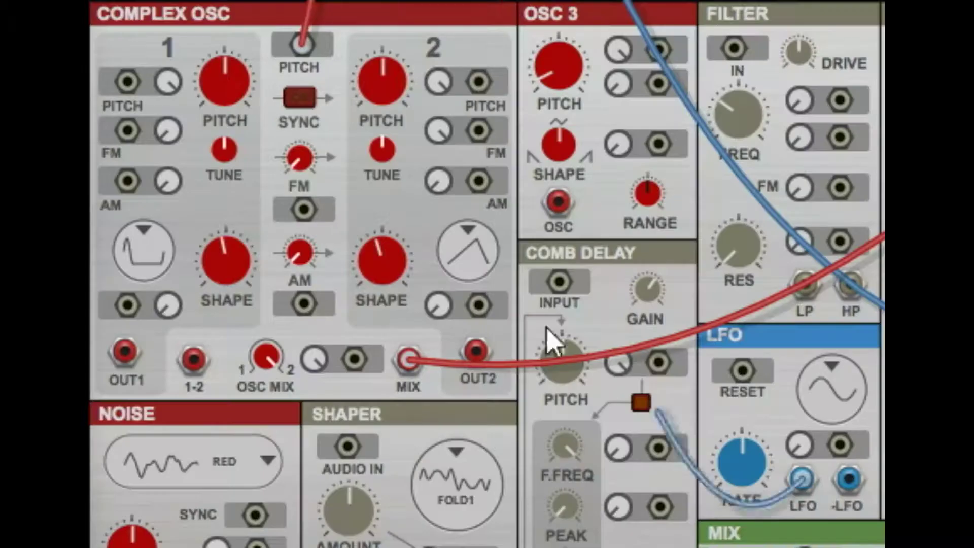
{"action": "left_click_drag", "start_coordinate": [825, 457], "coordinate": [486, 60]}
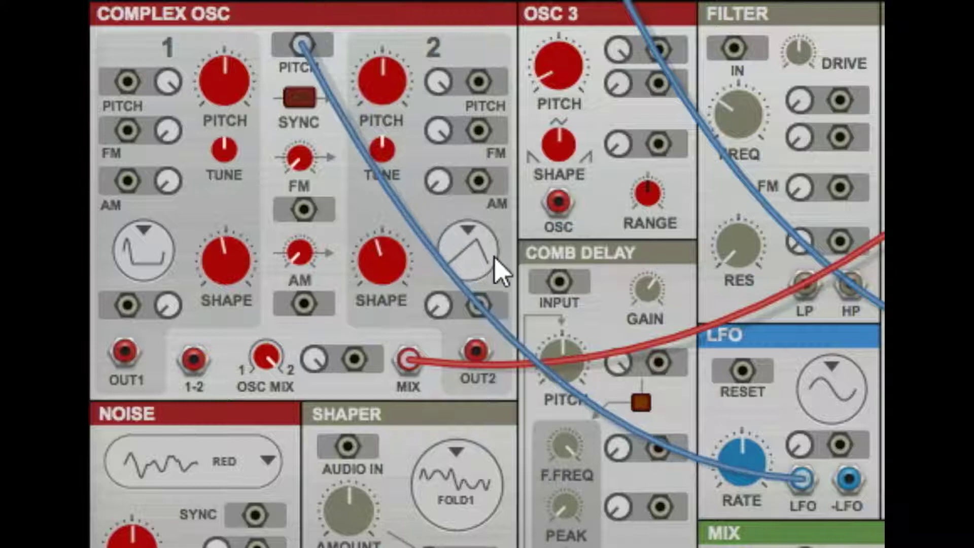
- Set the LFO waveform to StepUp3 and adjust the LFO rate to 4.85 Hz
{"action": "left_click_drag", "start_coordinate": [713, 465], "coordinate": [751, 547]}
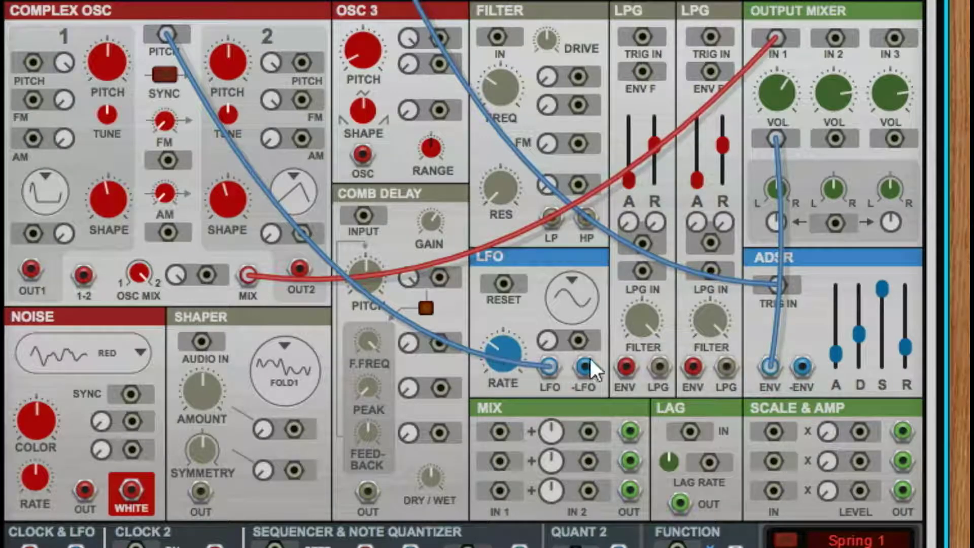
{"action": "left_click", "coordinate": [580, 292]}
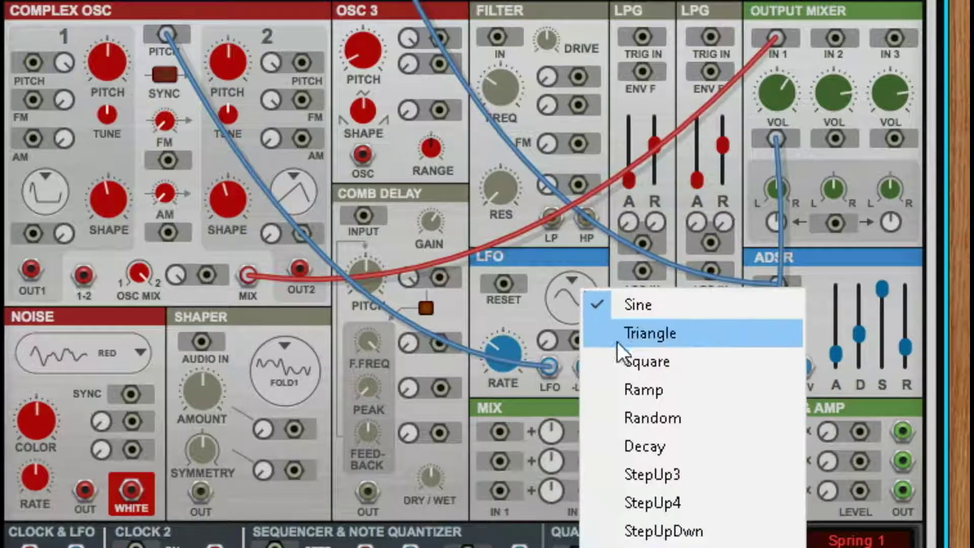
{"action": "left_click", "coordinate": [657, 462]}
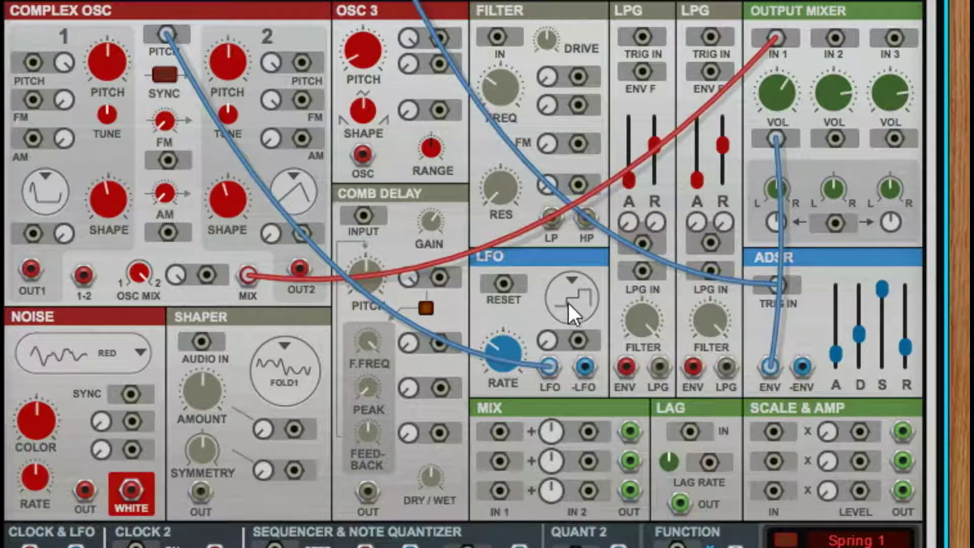
{"action": "mouse_move", "coordinate": [517, 338]}
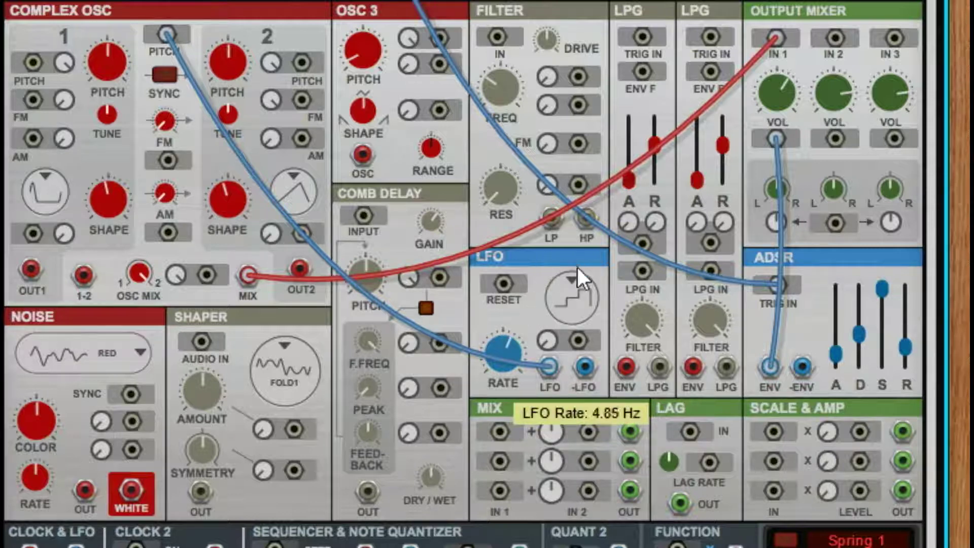
- Set the LFO waveform to Random while varying its rate, and unpatch the LFO from the shared Pitch input
{"action": "left_click", "coordinate": [569, 291]}
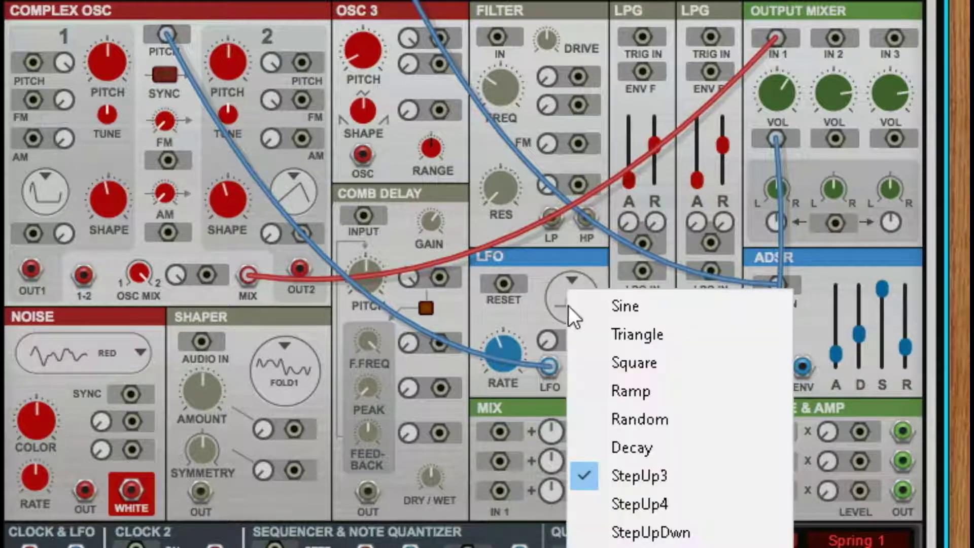
{"action": "left_click", "coordinate": [652, 422]}
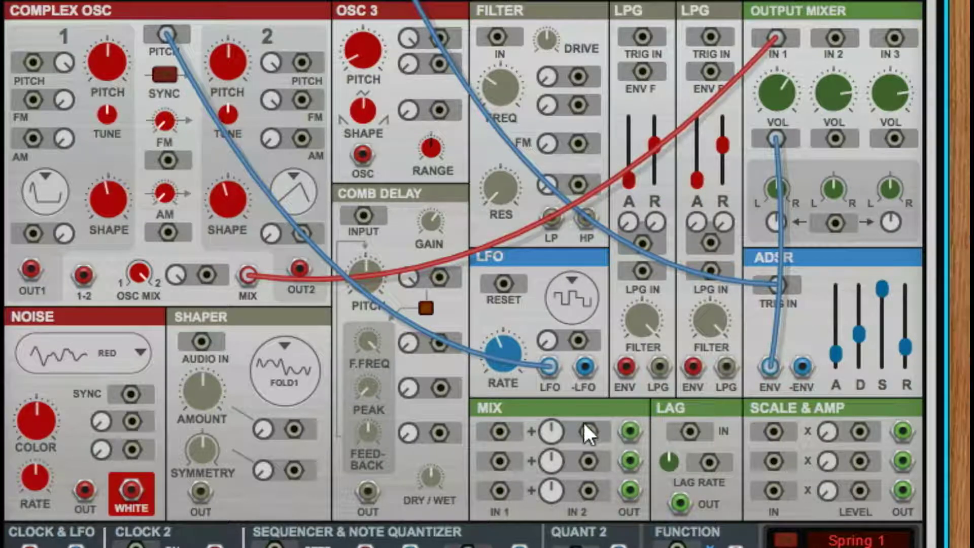
{"action": "left_click_drag", "start_coordinate": [520, 346], "coordinate": [547, 295]}
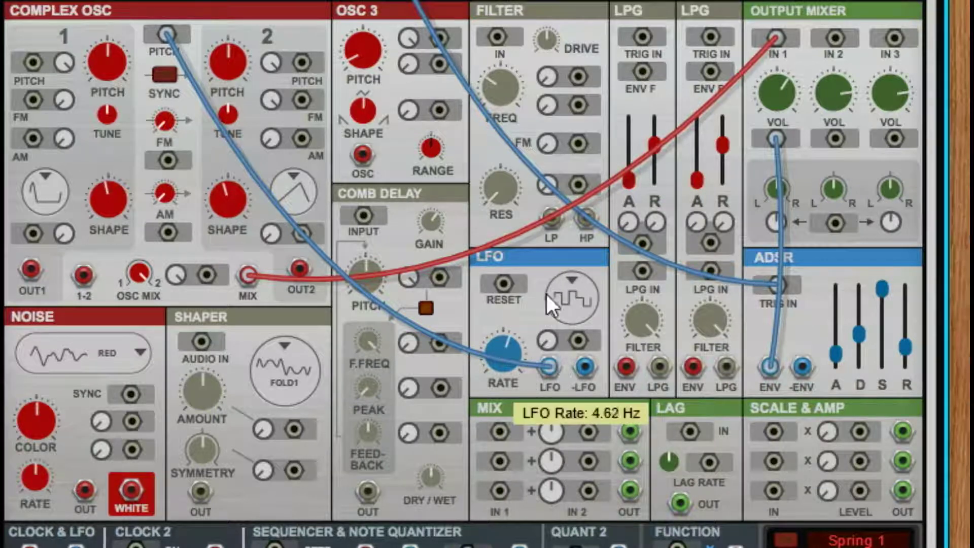
{"action": "left_click_drag", "start_coordinate": [563, 258], "coordinate": [569, 334]}
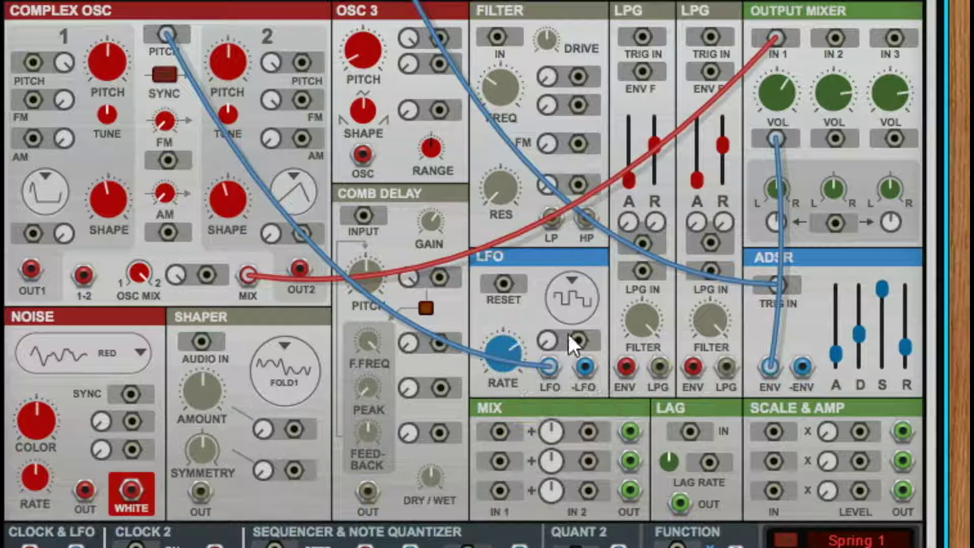
{"action": "left_click_drag", "start_coordinate": [165, 31], "coordinate": [486, 306]}
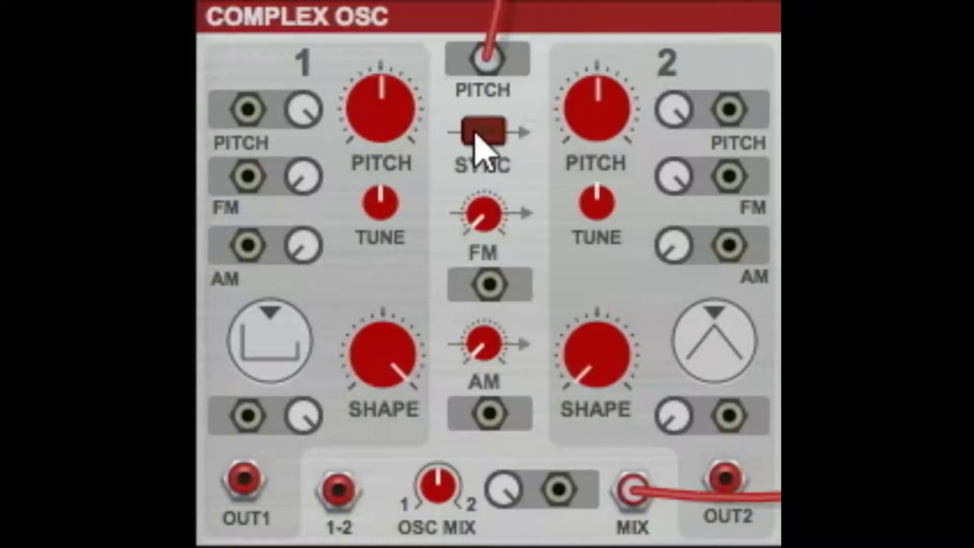
- Raise oscillator 2's pitch slightly above centre and turn on Sync
{"action": "left_click", "coordinate": [480, 133]}
{"action": "mouse_move", "coordinate": [639, 115]}
{"action": "left_click_drag", "start_coordinate": [637, 108], "coordinate": [641, 91]}
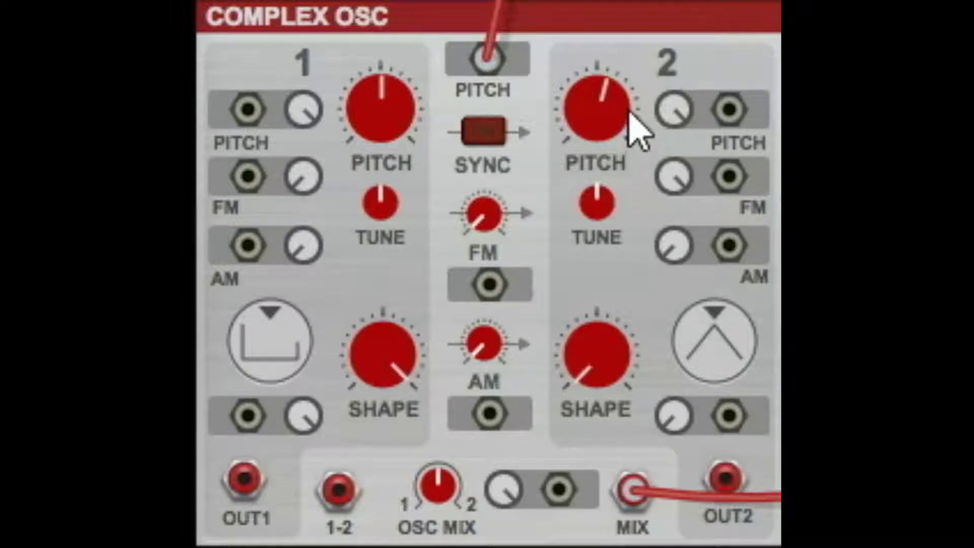
{"action": "left_click", "coordinate": [486, 124]}
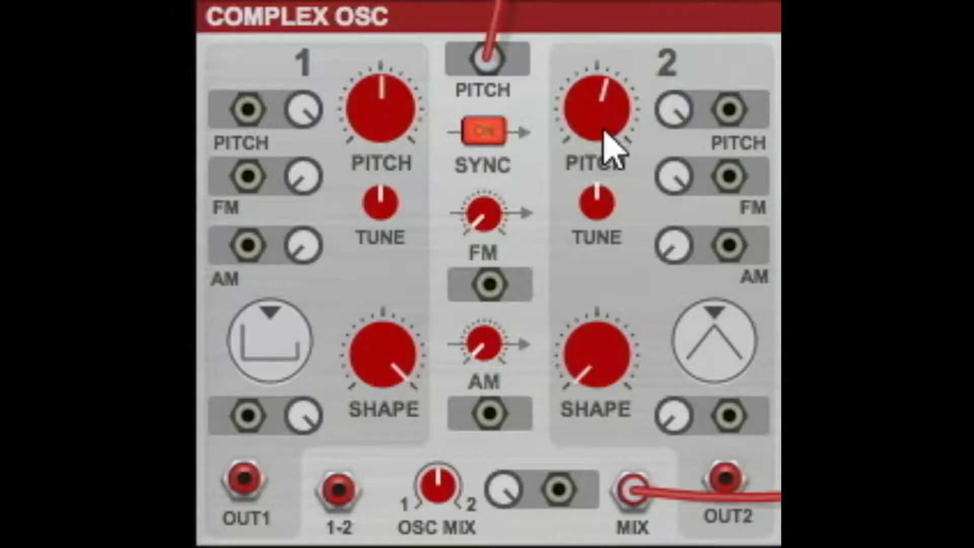
- Sweep oscillator 2's pitch up, down and back to centre with Sync on, and switch Sync off
{"action": "left_click_drag", "start_coordinate": [618, 107], "coordinate": [638, 62]}
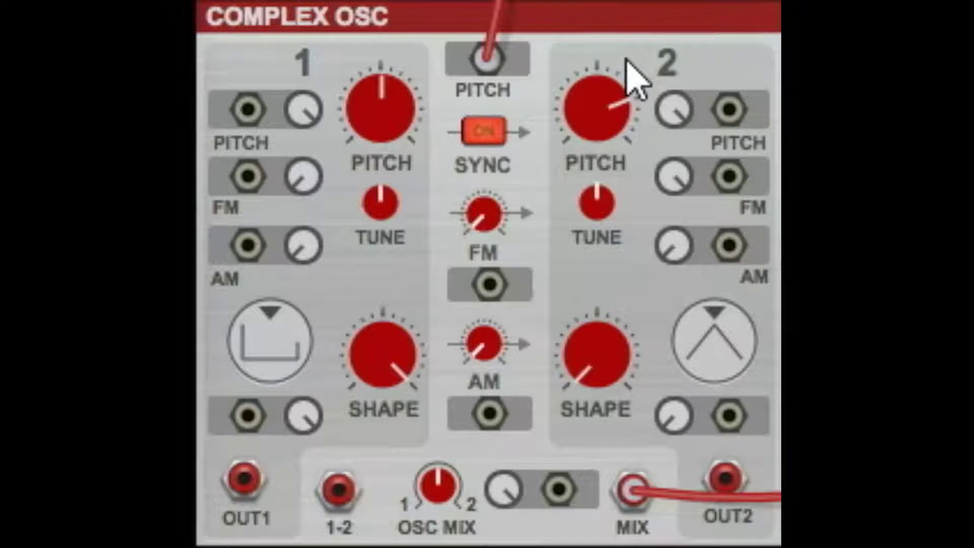
{"action": "left_click_drag", "start_coordinate": [620, 109], "coordinate": [563, 391]}
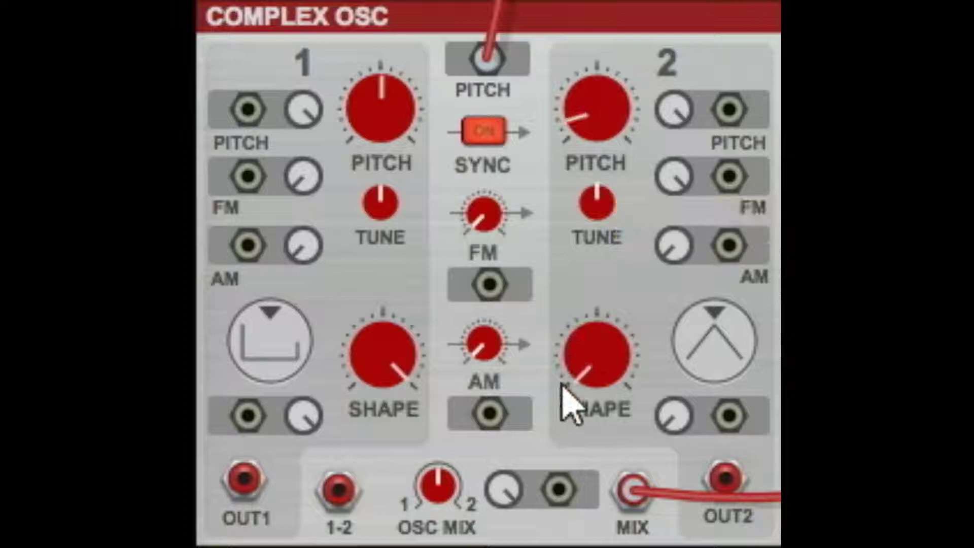
{"action": "left_click_drag", "start_coordinate": [578, 147], "coordinate": [648, 22]}
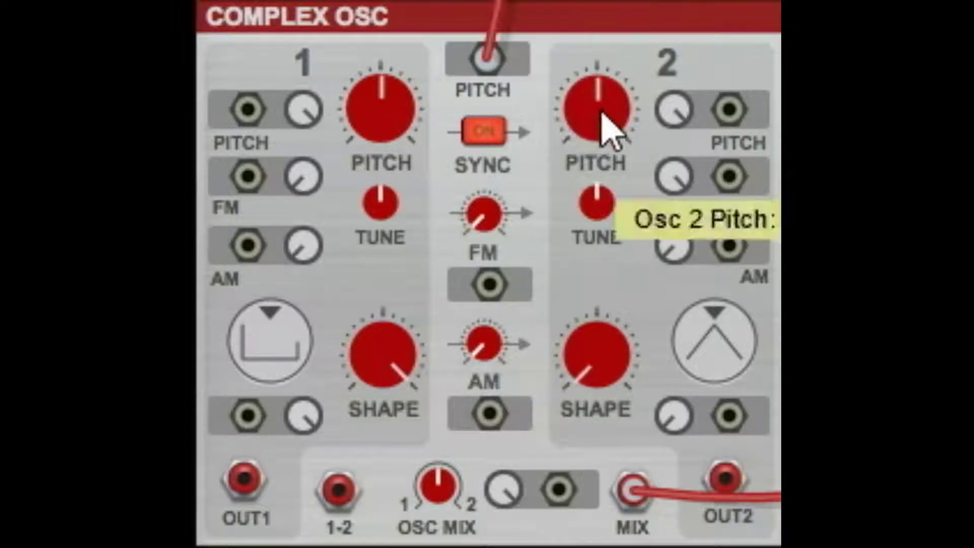
{"action": "left_click", "coordinate": [490, 133]}
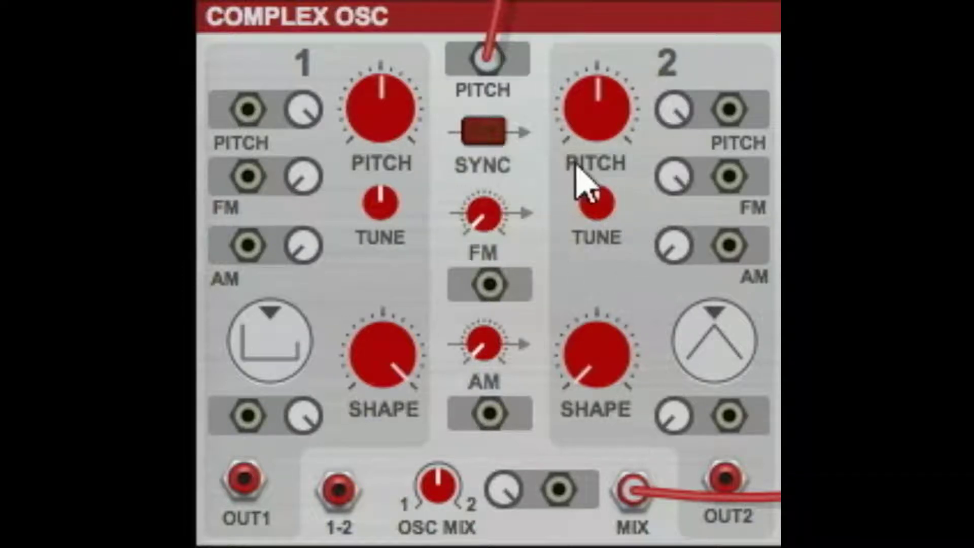
- Patch the LFO output into the Complex Osc's central FM modulation input and set the FM amount slightly above halfway
{"action": "left_click_drag", "start_coordinate": [489, 235], "coordinate": [580, 0]}
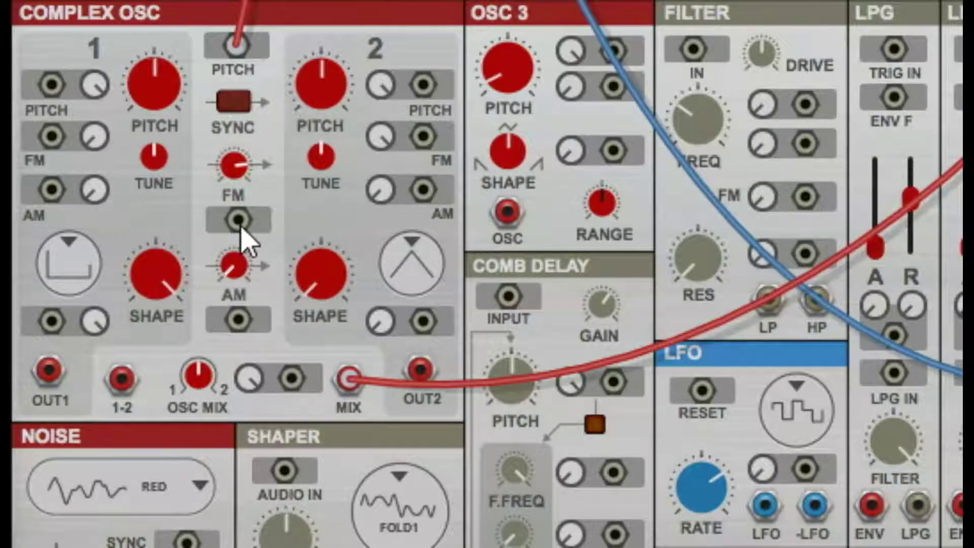
{"action": "left_click_drag", "start_coordinate": [765, 506], "coordinate": [238, 220]}
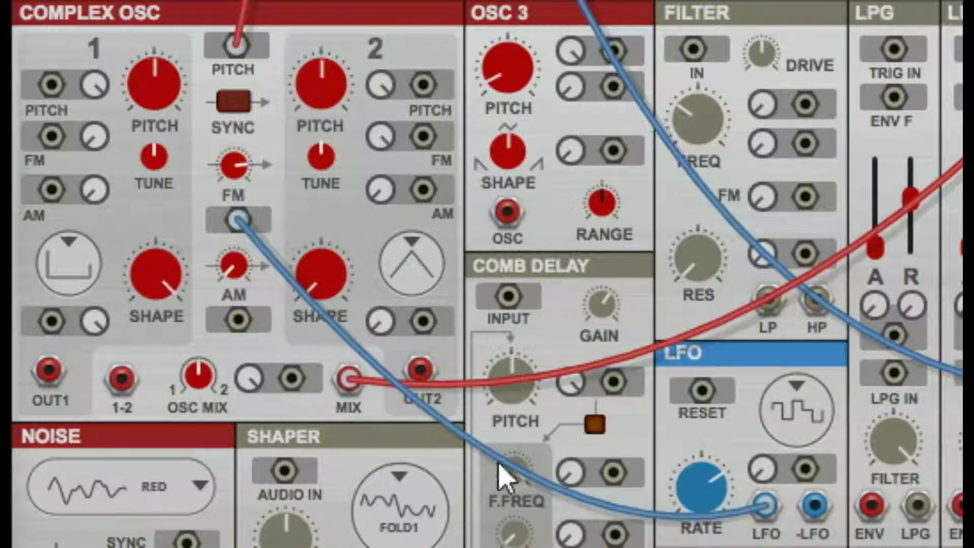
{"action": "left_click_drag", "start_coordinate": [226, 168], "coordinate": [236, 276]}
- Set the LFO waveform to Sine and slow down the LFO rate
{"action": "left_click", "coordinate": [796, 401]}
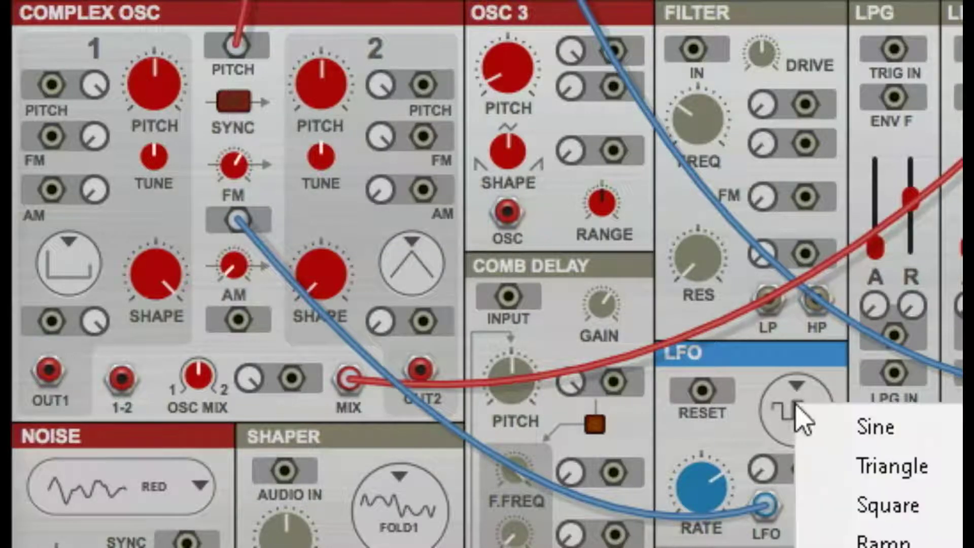
{"action": "left_click", "coordinate": [822, 430]}
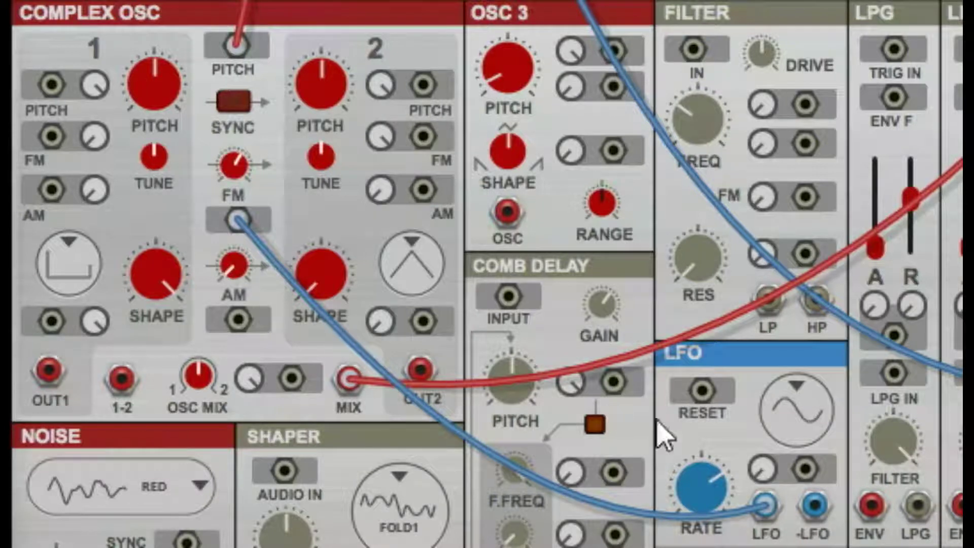
{"action": "left_click_drag", "start_coordinate": [706, 471], "coordinate": [705, 487]}
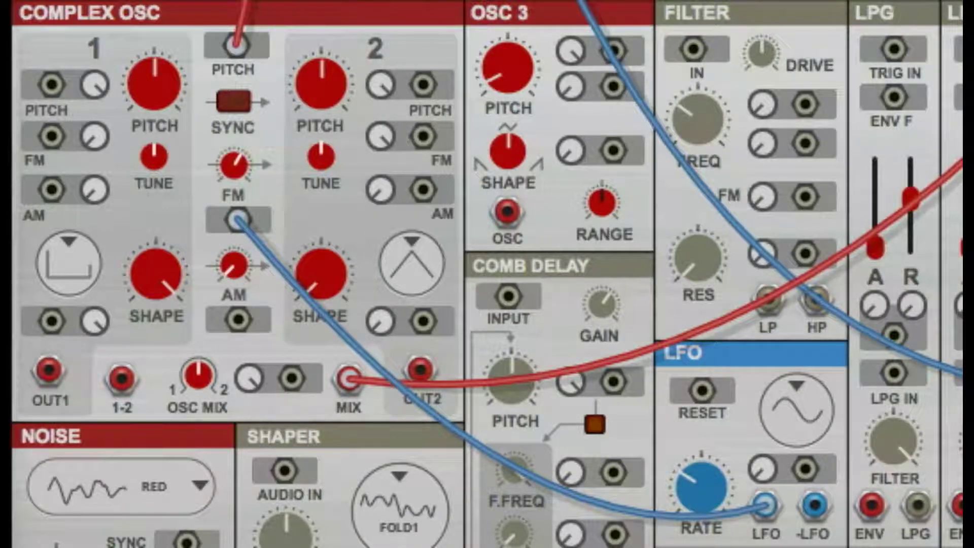
- Lower oscillator 1's Shape and turn Osc Mix fully to oscillator 2
{"action": "left_click_drag", "start_coordinate": [153, 287], "coordinate": [195, 472]}
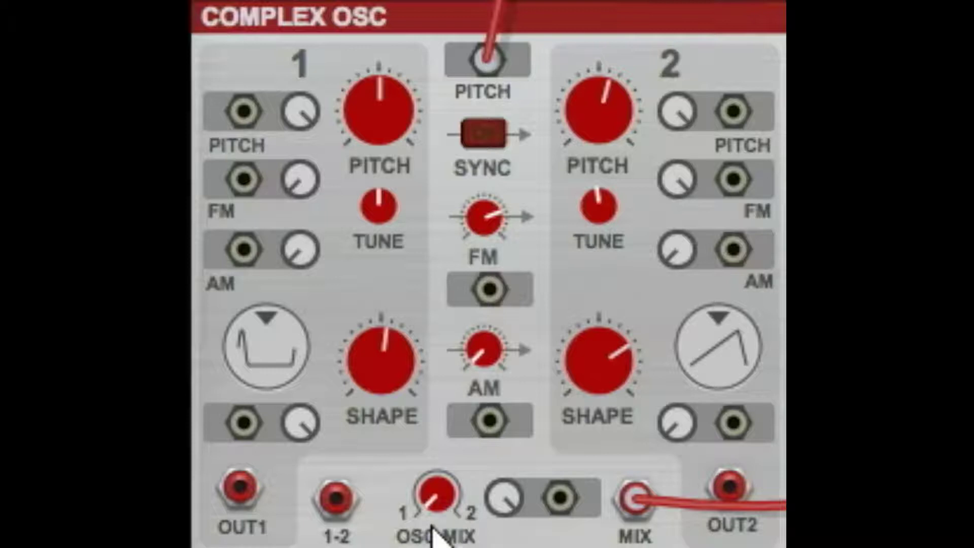
{"action": "left_click_drag", "start_coordinate": [428, 500], "coordinate": [474, 337]}
{"action": "left_click_drag", "start_coordinate": [612, 38], "coordinate": [617, 1]}
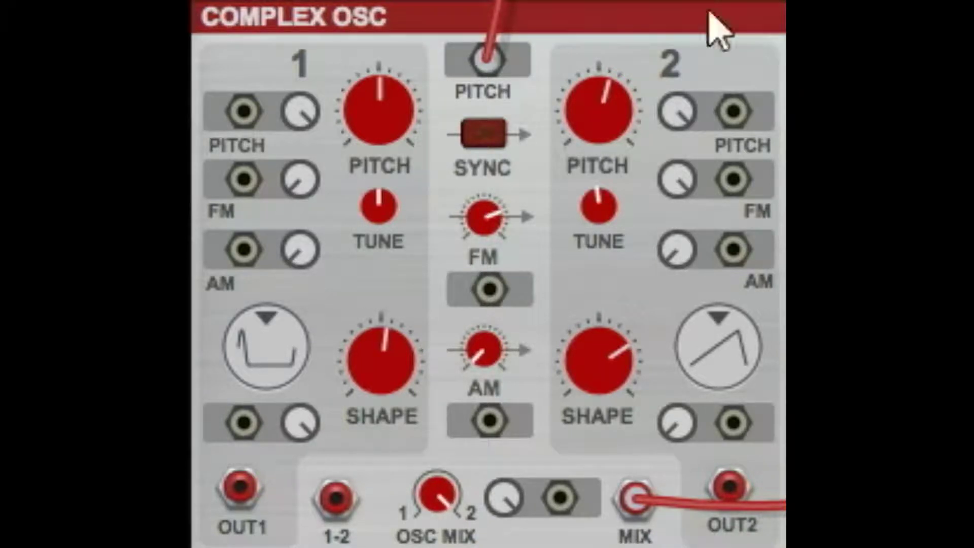
- Turn the central FM and AM amounts down to minimum and patch the LFO output into the central AM modulation input
{"action": "left_click_drag", "start_coordinate": [489, 240], "coordinate": [508, 547]}
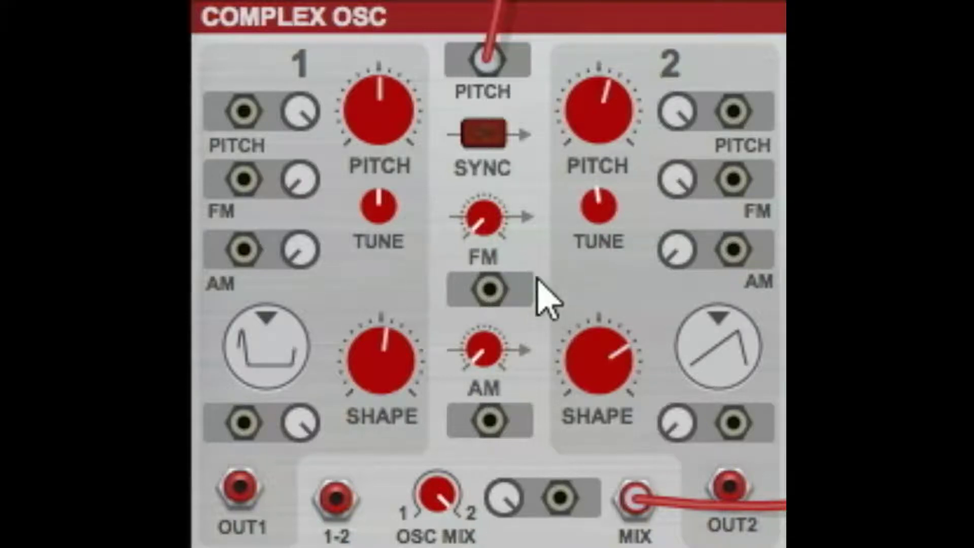
{"action": "left_click_drag", "start_coordinate": [486, 357], "coordinate": [509, 432]}
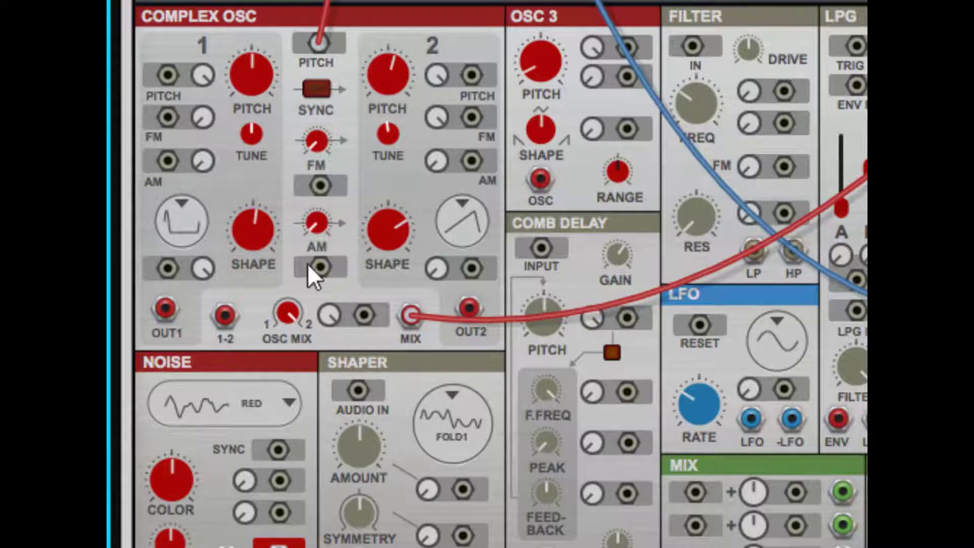
{"action": "left_click_drag", "start_coordinate": [483, 319], "coordinate": [331, 258]}
- Raise the central AM amount to maximum and sweep Osc Mix to oscillator 2 and back to centre
{"action": "left_click_drag", "start_coordinate": [288, 313], "coordinate": [287, 320]}
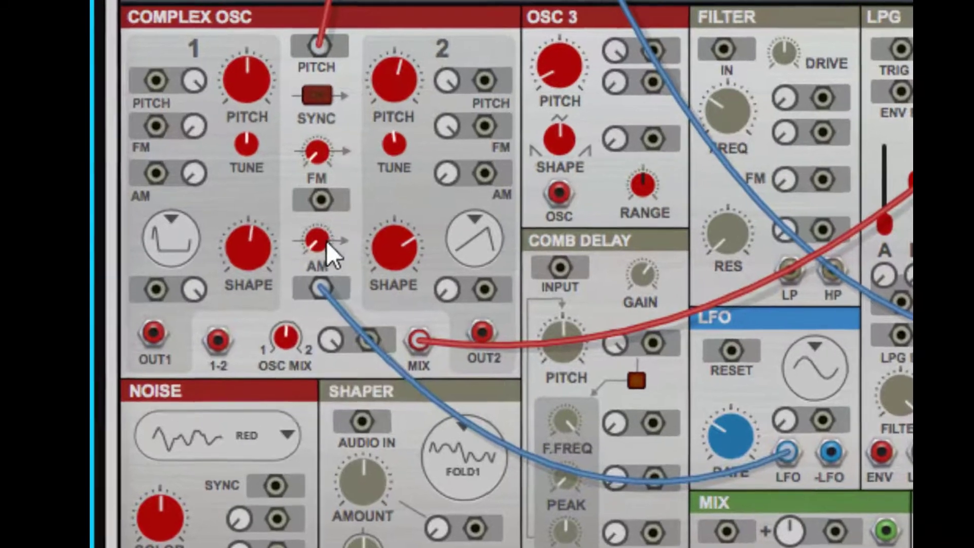
{"action": "left_click_drag", "start_coordinate": [322, 226], "coordinate": [437, 0]}
{"action": "mouse_move", "coordinate": [274, 454]}
{"action": "left_click_drag", "start_coordinate": [276, 464], "coordinate": [388, 123]}
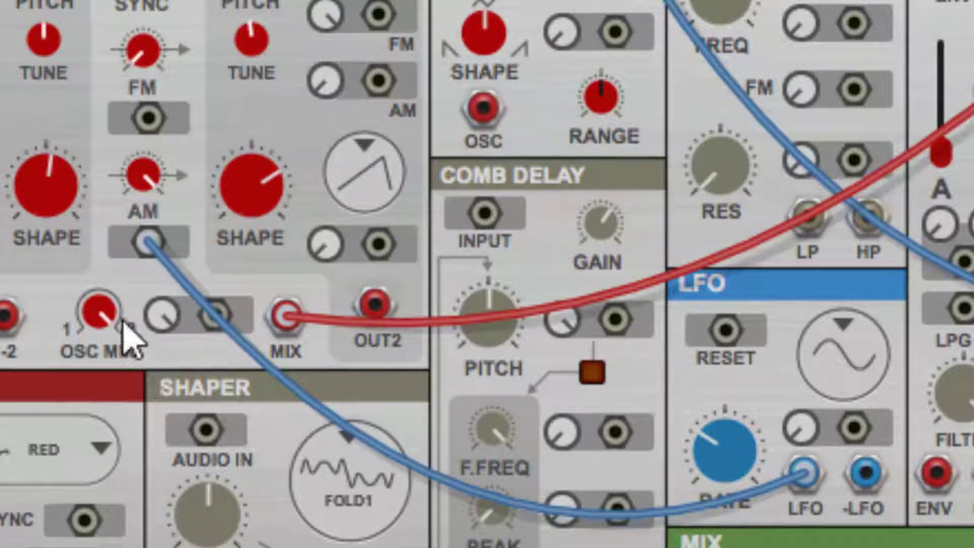
{"action": "left_click_drag", "start_coordinate": [99, 311], "coordinate": [109, 546]}
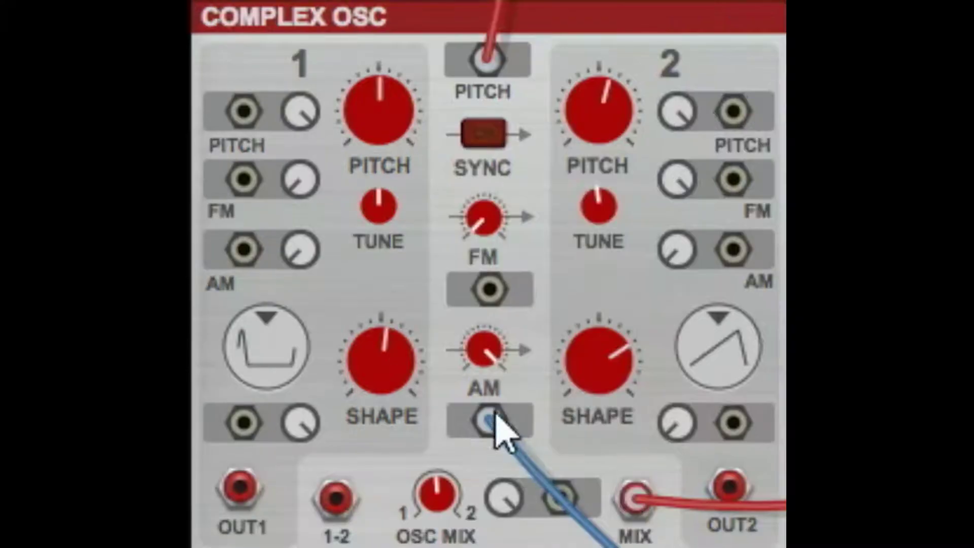
- Unpatch the LFO from the central AM input and feed the output cable from the 1-2 output instead of Mix
{"action": "left_click_drag", "start_coordinate": [289, 395], "coordinate": [317, 426]}
{"action": "left_click_drag", "start_coordinate": [520, 458], "coordinate": [541, 452]}
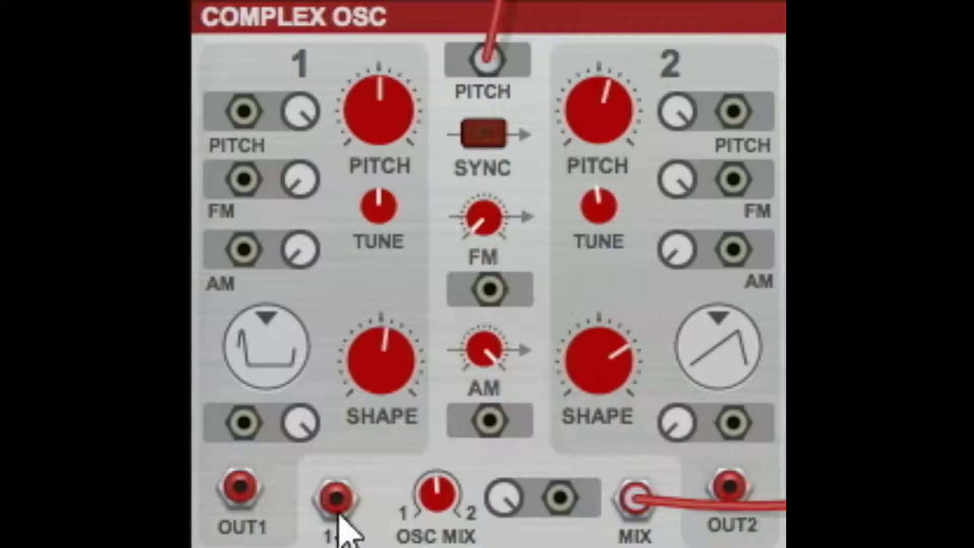
{"action": "left_click_drag", "start_coordinate": [342, 504], "coordinate": [786, 505]}
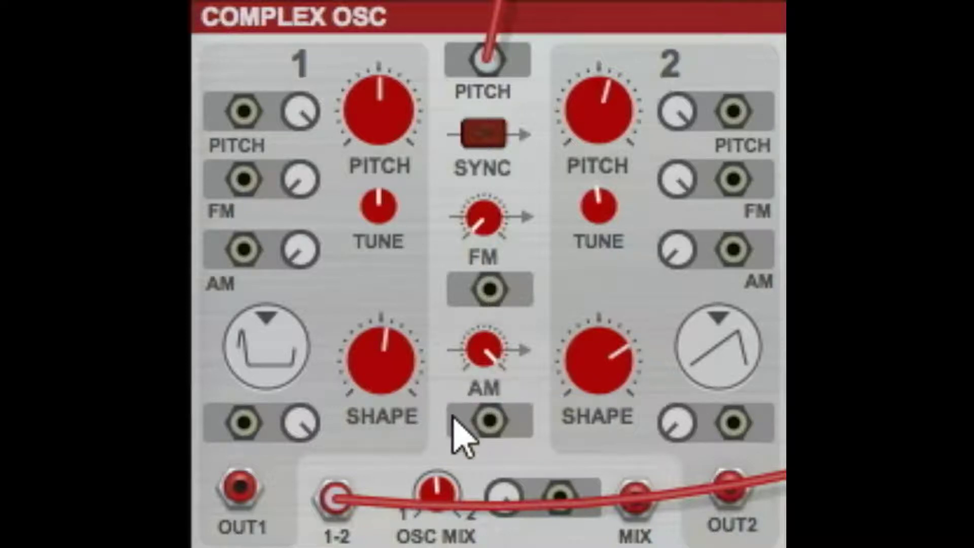
- Turn the central AM amount down to minimum and move the output cable back to the Mix output
{"action": "left_click_drag", "start_coordinate": [507, 381], "coordinate": [501, 528]}
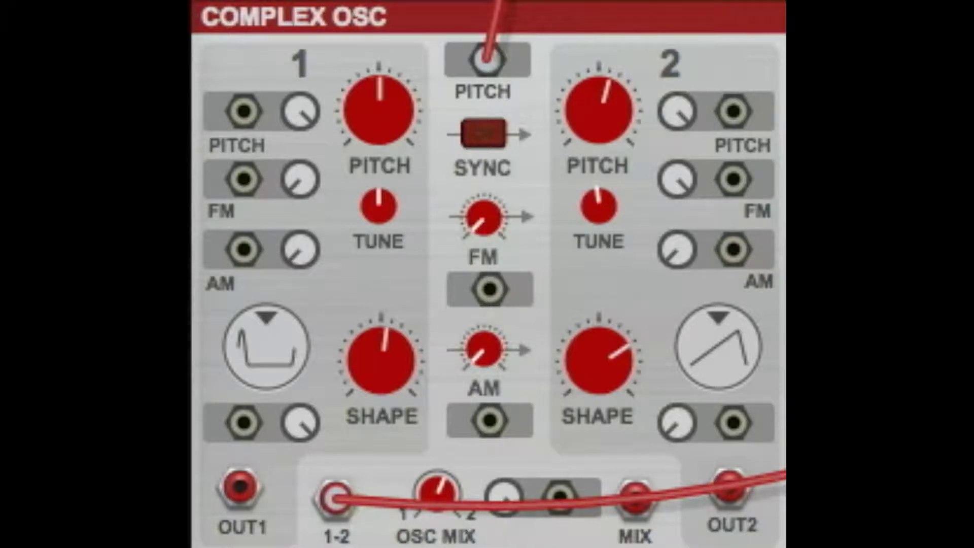
{"action": "left_click_drag", "start_coordinate": [729, 459], "coordinate": [637, 500]}
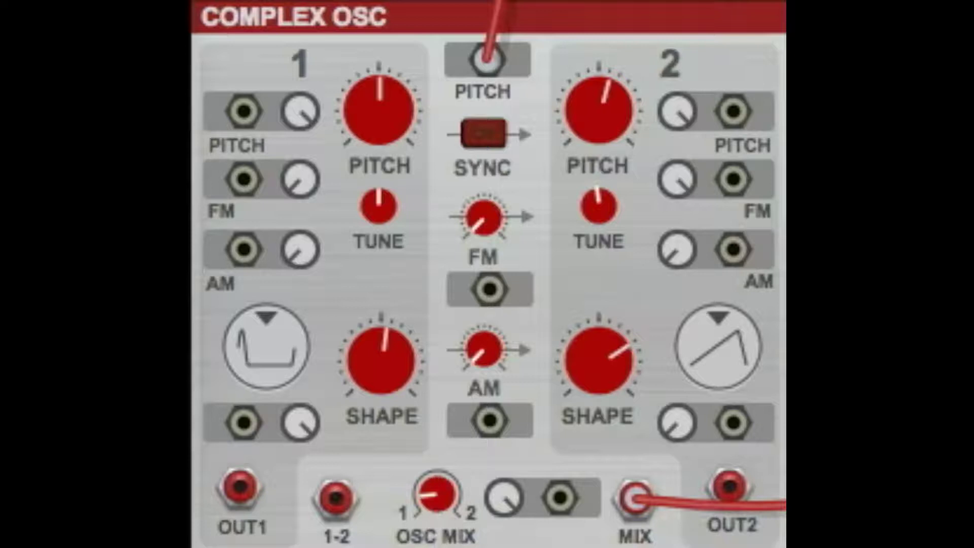
- Sweep Osc Mix between the oscillators, leave it at centre, and patch the LFO output into the Osc Mix modulation input
{"action": "left_click_drag", "start_coordinate": [486, 508], "coordinate": [522, 402]}
{"action": "left_click_drag", "start_coordinate": [451, 511], "coordinate": [452, 304]}
{"action": "left_click_drag", "start_coordinate": [449, 477], "coordinate": [449, 502]}
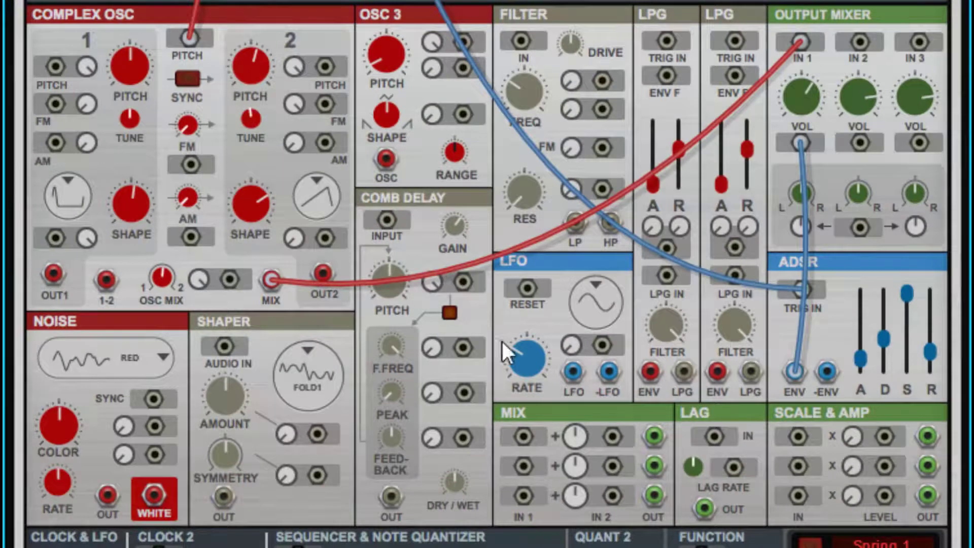
{"action": "left_click_drag", "start_coordinate": [571, 375], "coordinate": [239, 285]}
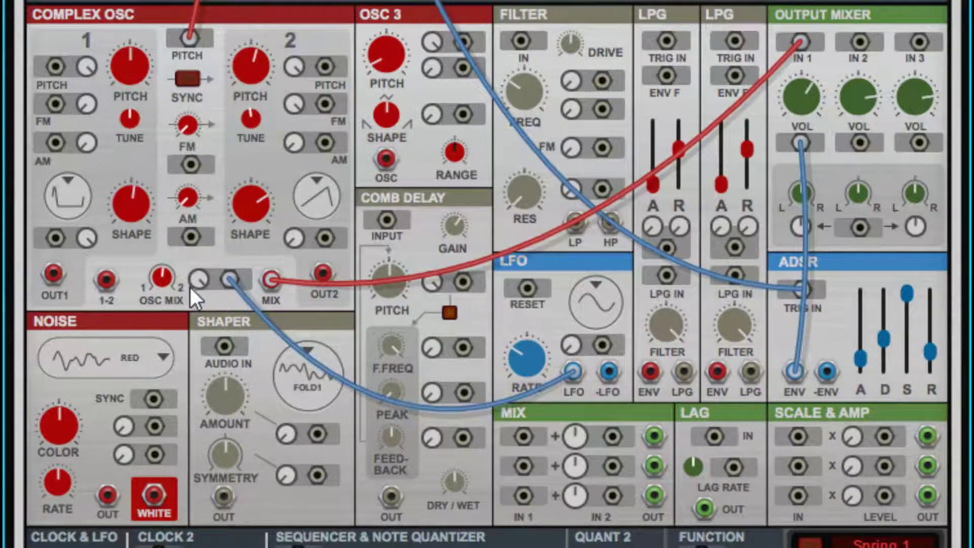
- Raise the Osc Mix modulation amount to 19.9 %, and continue raising it to past halfway
{"action": "left_click_drag", "start_coordinate": [204, 288], "coordinate": [201, 547]}
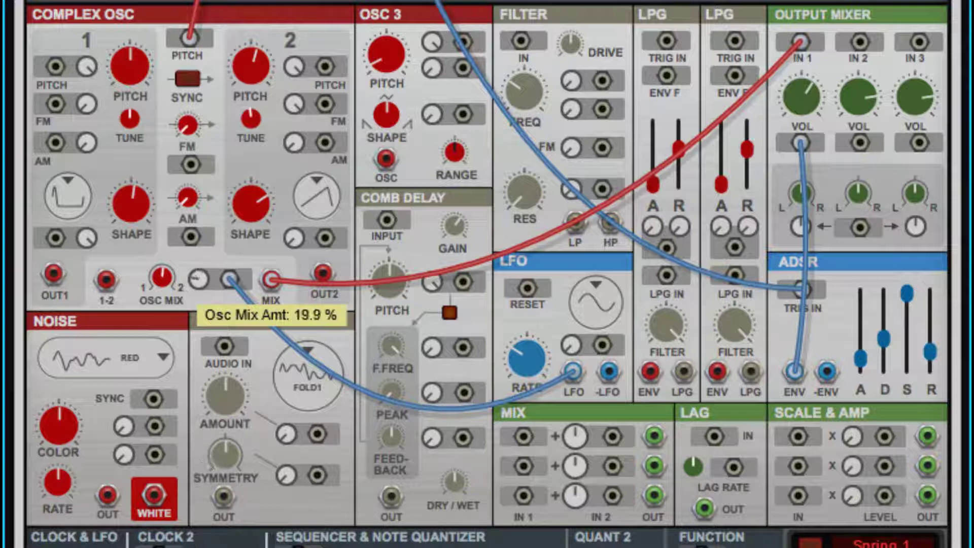
{"action": "left_click_drag", "start_coordinate": [218, 412], "coordinate": [229, 384]}
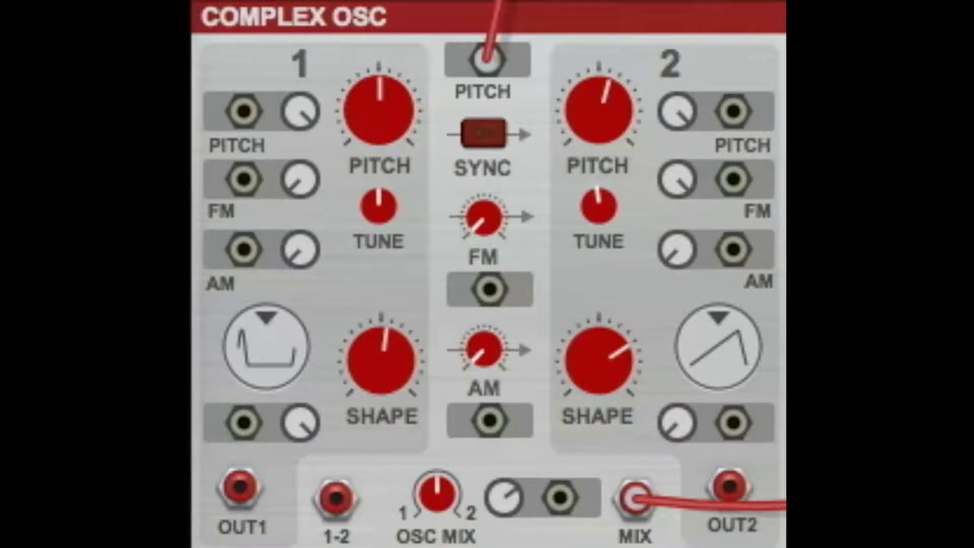
{"action": "left_click", "coordinate": [741, 330]}
{"action": "left_click", "coordinate": [273, 318]}
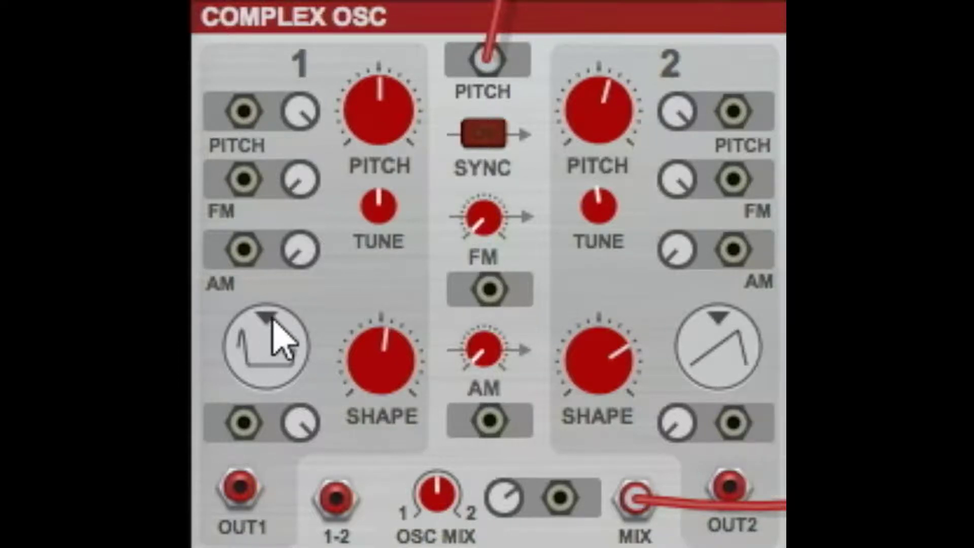
{"action": "left_click", "coordinate": [261, 342]}
{"action": "left_click", "coordinate": [337, 260]}
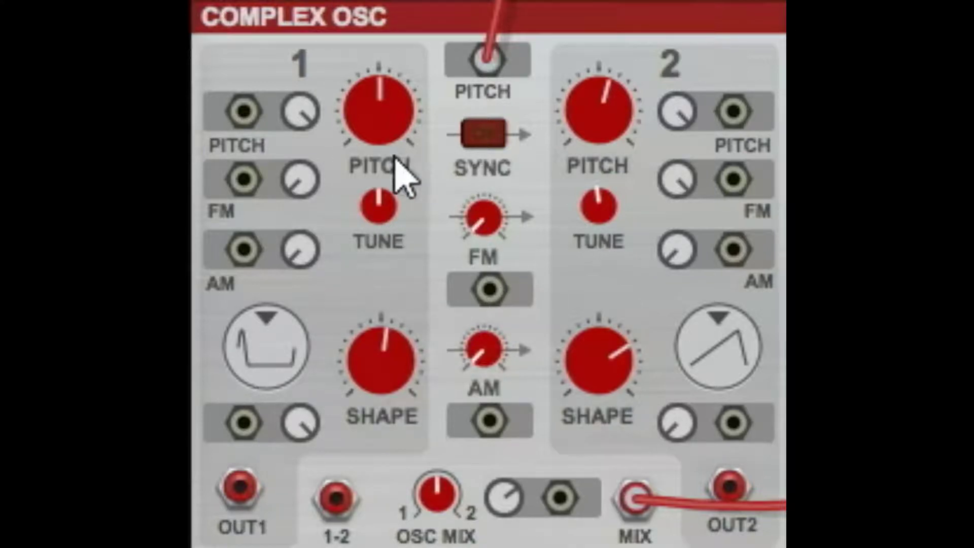
{"action": "left_click_drag", "start_coordinate": [312, 104], "coordinate": [351, 82]}
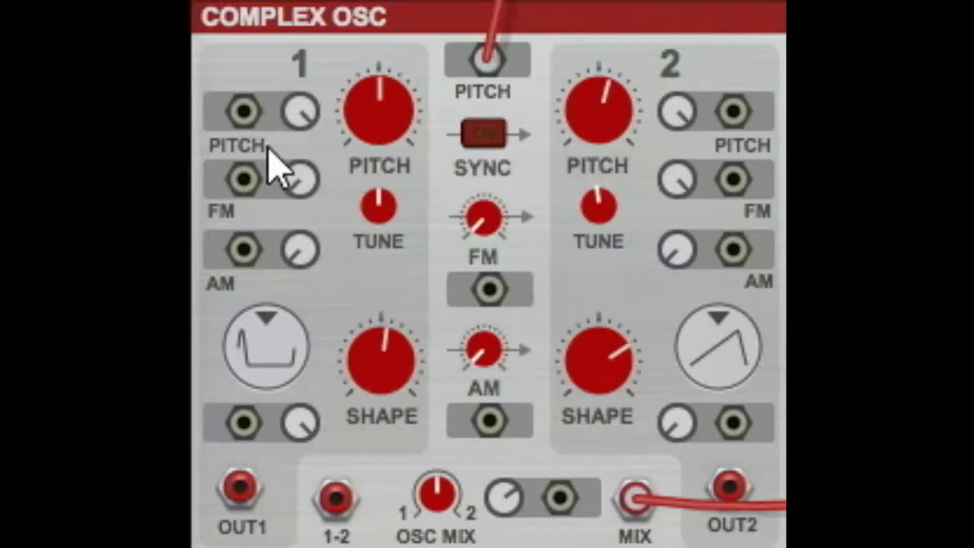
- Patch the LFO output into oscillator 1's own Pitch modulation input
{"action": "left_click", "coordinate": [245, 110]}
{"action": "left_click_drag", "start_coordinate": [284, 129], "coordinate": [964, 547]}
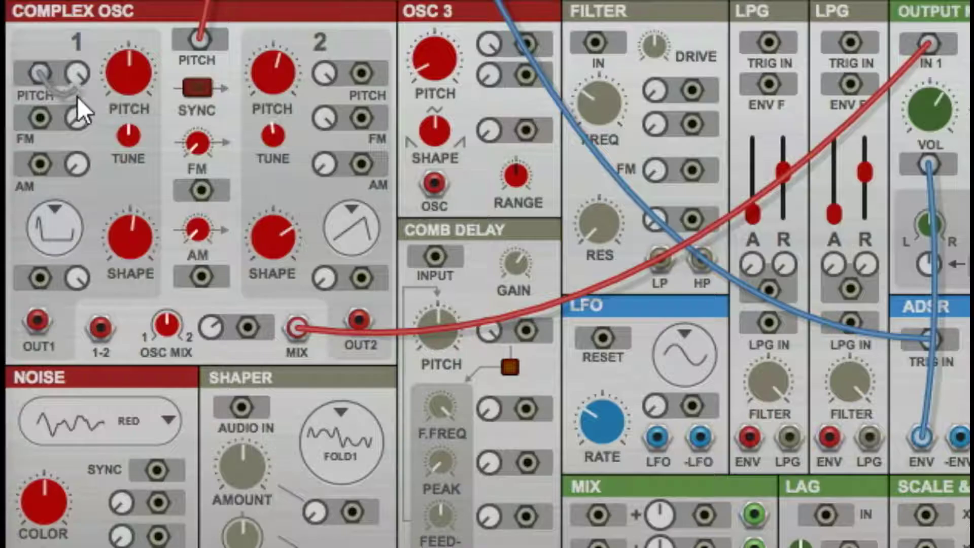
{"action": "left_click_drag", "start_coordinate": [513, 392], "coordinate": [664, 437]}
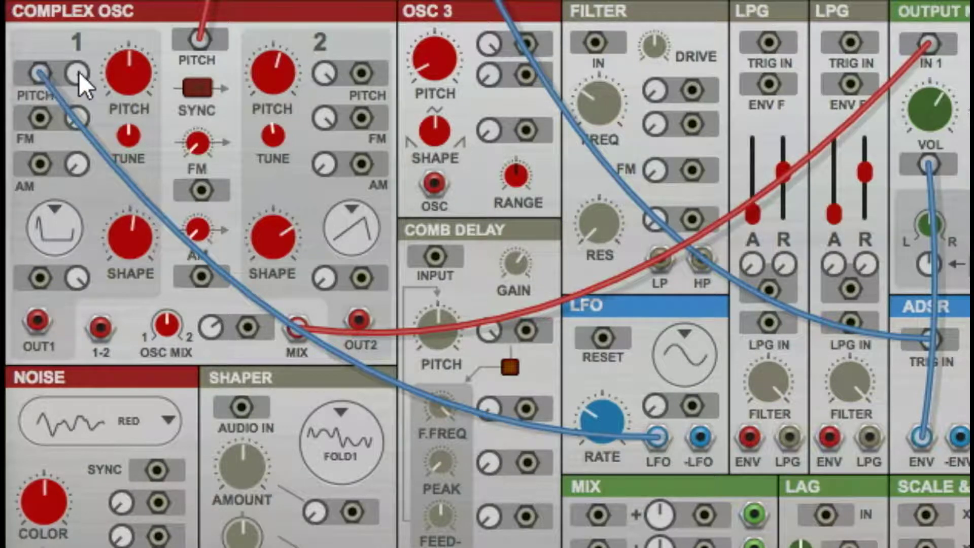
- Adjust oscillator 1's pitch modulation amount up and down, and raise the LFO rate slightly
{"action": "left_click_drag", "start_coordinate": [78, 72], "coordinate": [80, 223]}
{"action": "left_click_drag", "start_coordinate": [75, 291], "coordinate": [82, 362]}
{"action": "mouse_move", "coordinate": [83, 82]}
{"action": "left_mouse_down"}
{"action": "mouse_move", "coordinate": [81, 67]}
{"action": "mouse_move", "coordinate": [79, 84]}
{"action": "left_mouse_up"}
{"action": "left_click_drag", "start_coordinate": [603, 423], "coordinate": [619, 385]}
- Set oscillator 1's pitch modulation amount to about 0.29 and oscillator 2's Pitch to centre
{"action": "mouse_move", "coordinate": [84, 81]}
{"action": "scroll", "coordinate": [83, 84], "scroll_direction": "down", "scroll_amount": 4}
{"action": "scroll", "coordinate": [80, 76], "scroll_direction": "down", "scroll_amount": 4}
{"action": "left_click_drag", "start_coordinate": [280, 73], "coordinate": [279, 86]}
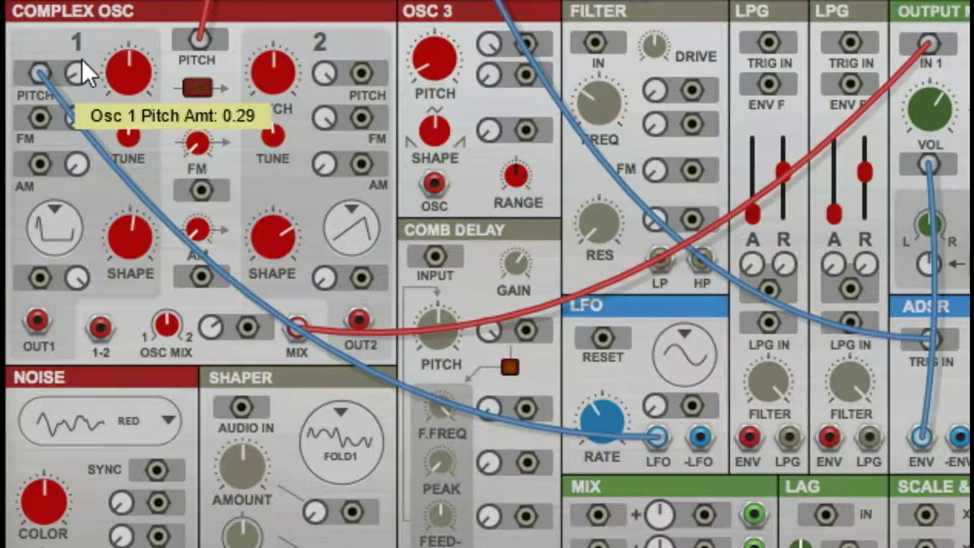
{"action": "left_click_drag", "start_coordinate": [89, 59], "coordinate": [89, 67]}
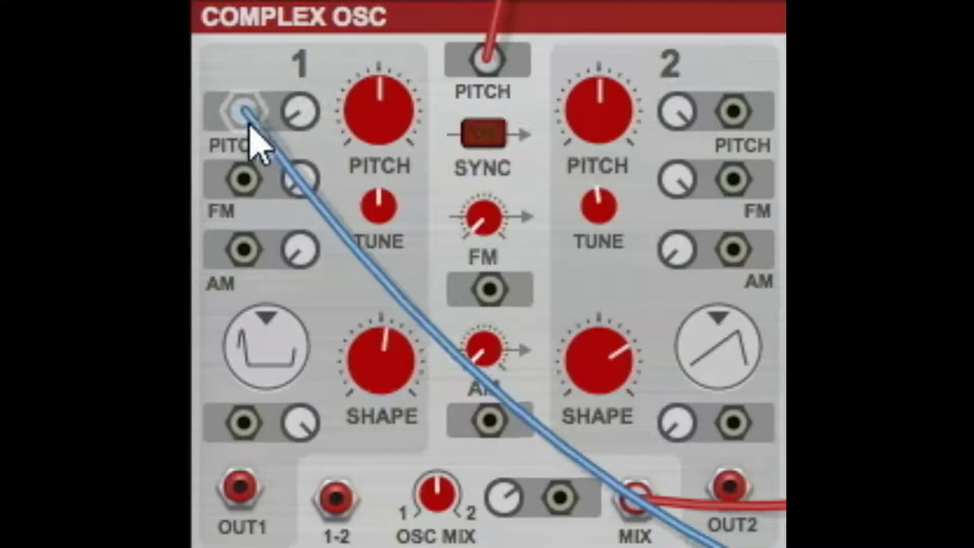
- Move the LFO cable from oscillator 1's Pitch input to its FM input and raise its FM amount to maximum
{"action": "left_click_drag", "start_coordinate": [244, 109], "coordinate": [255, 200]}
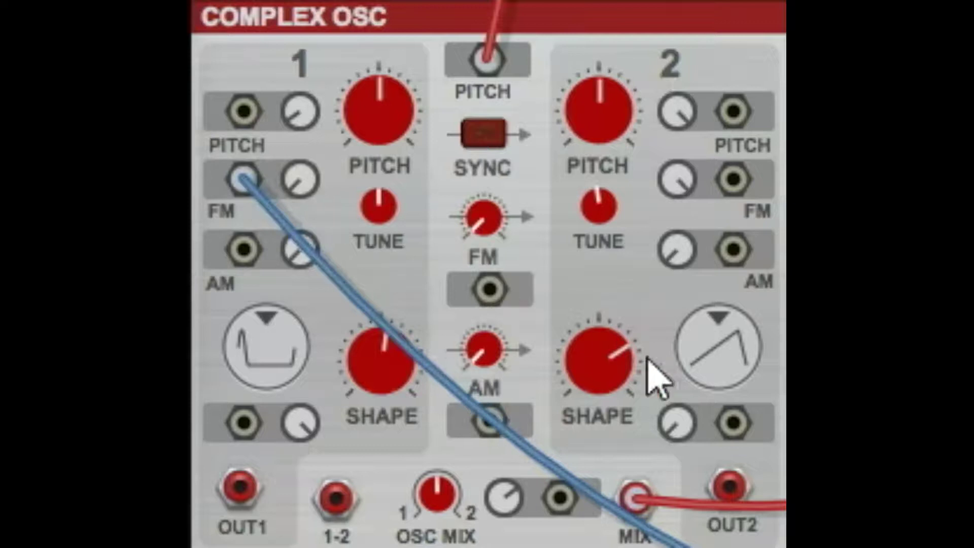
{"action": "left_click_drag", "start_coordinate": [322, 180], "coordinate": [438, 0]}
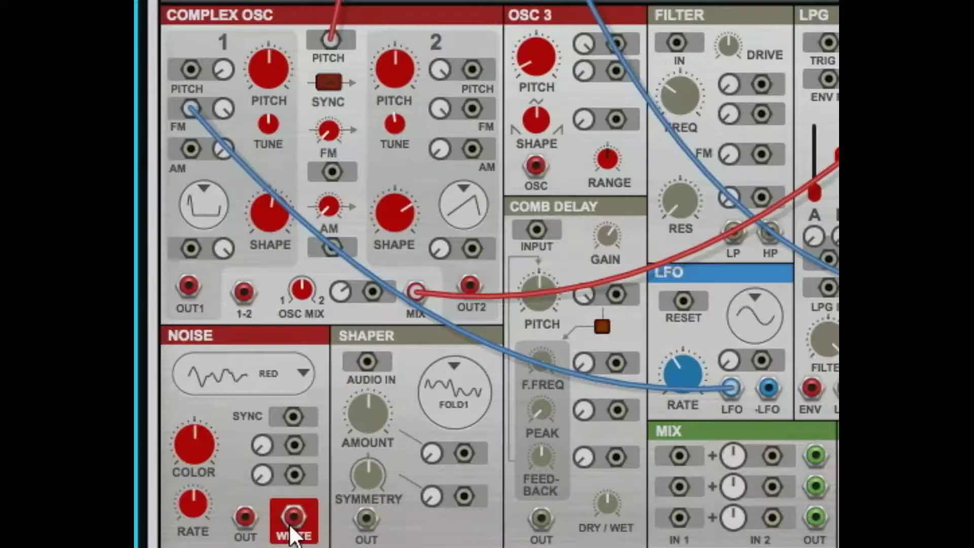
- Patch the Noise module's White output into oscillator 1's FM input in place of the LFO
{"action": "left_click_drag", "start_coordinate": [291, 522], "coordinate": [187, 104]}
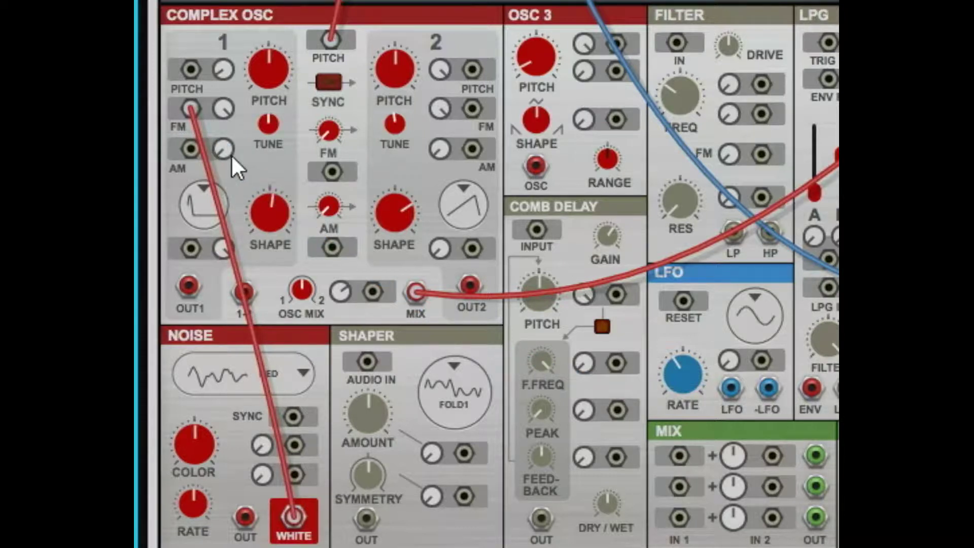
{"action": "mouse_move", "coordinate": [220, 124]}
- Patch oscillator 2's OUT2 into oscillator 1's FM input, sweep the FM amount up to 57.8 % and return it to minimum
{"action": "left_click_drag", "start_coordinate": [414, 274], "coordinate": [193, 113]}
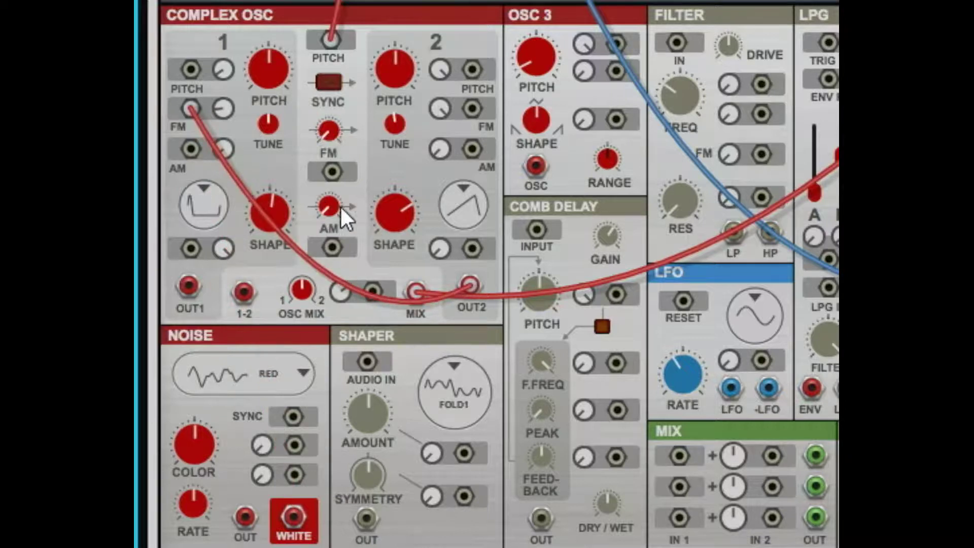
{"action": "left_click_drag", "start_coordinate": [223, 108], "coordinate": [262, 0]}
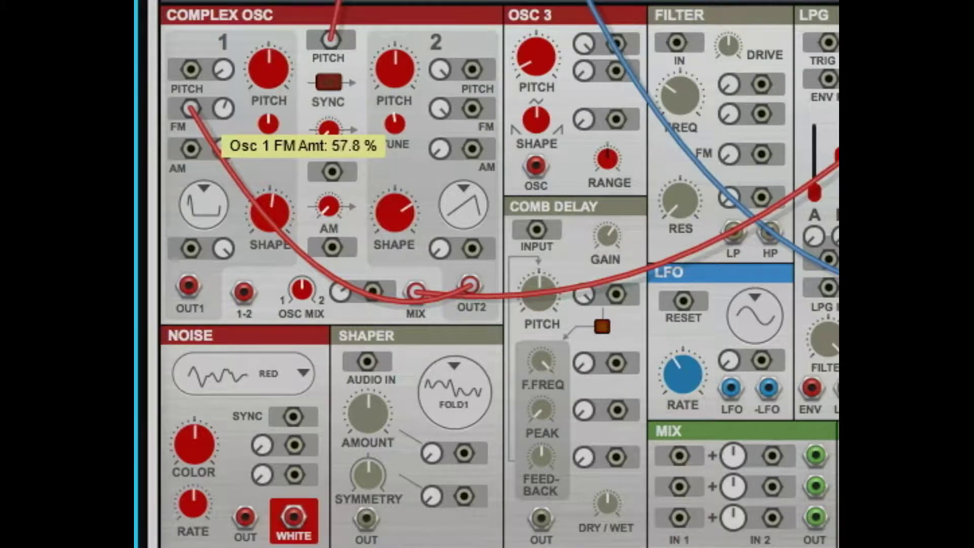
{"action": "left_click_drag", "start_coordinate": [287, 51], "coordinate": [274, 85]}
- Move the OUT2 cable to oscillator 1's AM input, raise the AM amount, and replace the source with the LFO
{"action": "left_click_drag", "start_coordinate": [188, 105], "coordinate": [195, 149]}
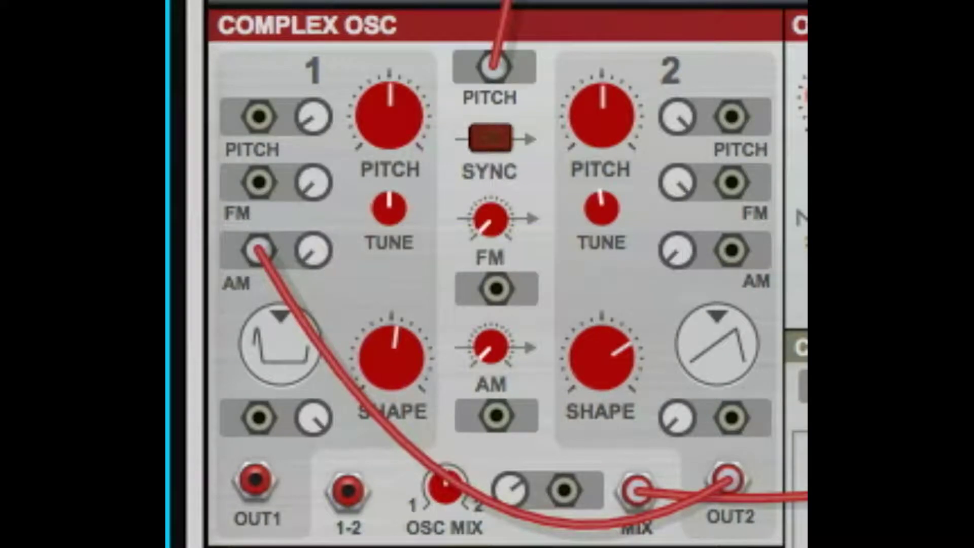
{"action": "left_click_drag", "start_coordinate": [707, 511], "coordinate": [406, 0]}
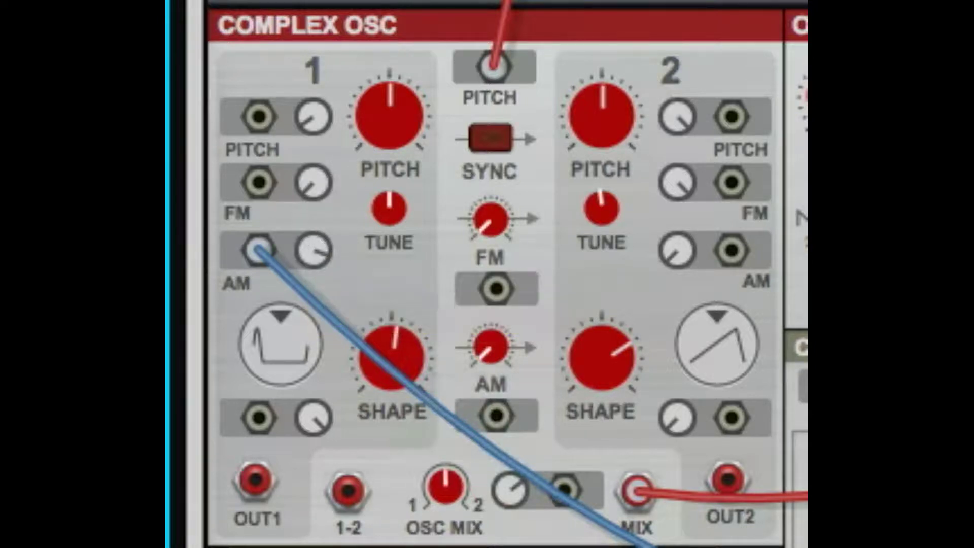
- Raise oscillator 1's AM amount to maximum and turn Osc Mix toward oscillator 2
{"action": "left_click_drag", "start_coordinate": [326, 257], "coordinate": [360, 185]}
{"action": "left_click_drag", "start_coordinate": [467, 515], "coordinate": [559, 396]}
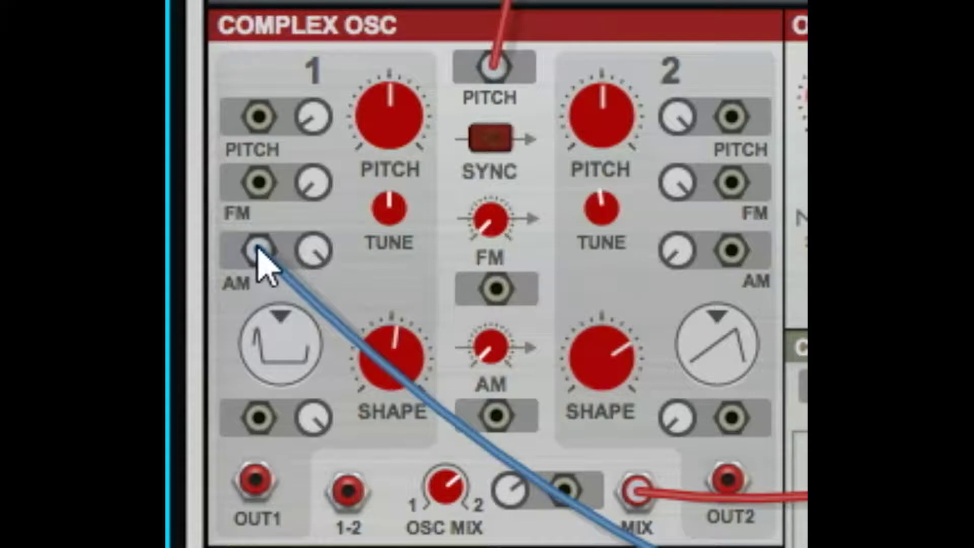
- Patch the LFO into oscillator 1's shape modulation input with its amount at minimum, and sweep the Shape knob above and below centre
{"action": "left_click_drag", "start_coordinate": [258, 249], "coordinate": [262, 411]}
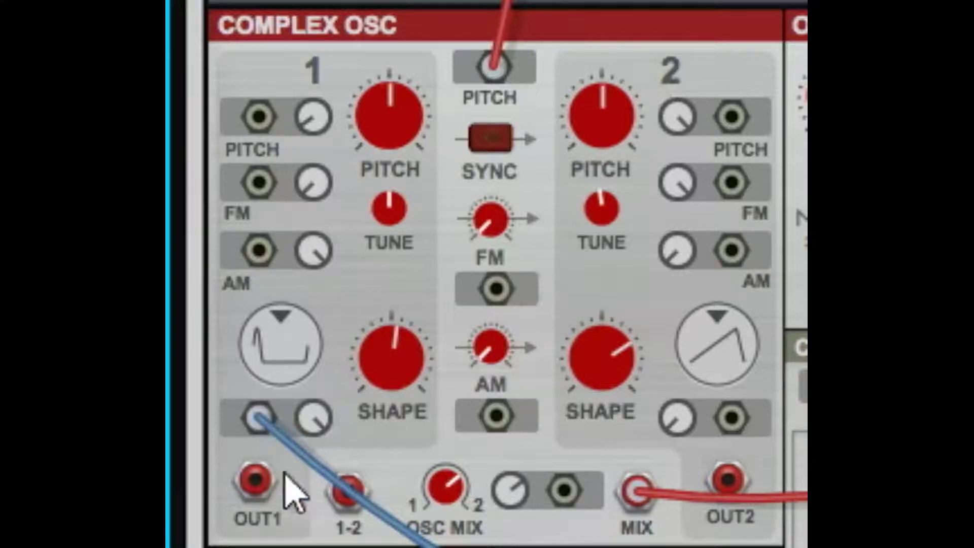
{"action": "key", "text": "ctrl+z"}
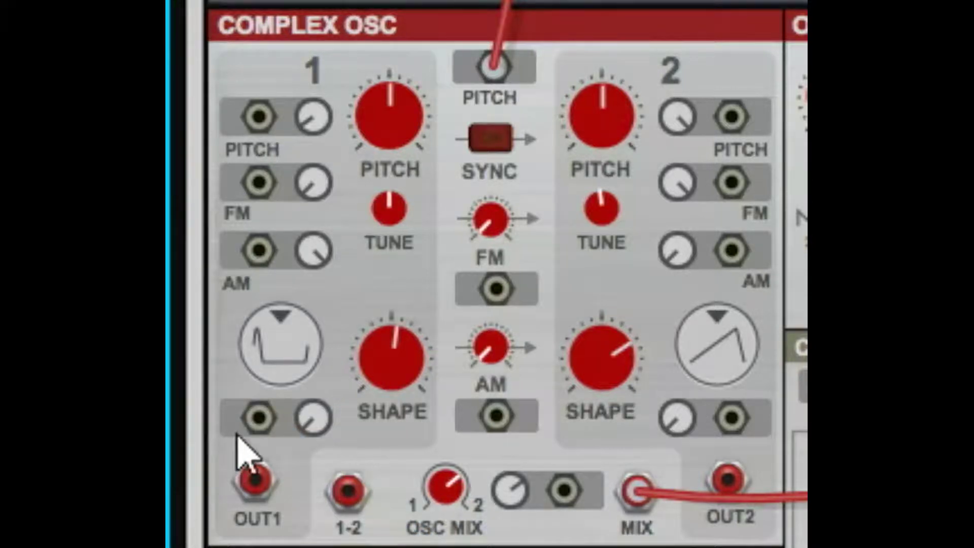
{"action": "left_click_drag", "start_coordinate": [258, 414], "coordinate": [437, 547]}
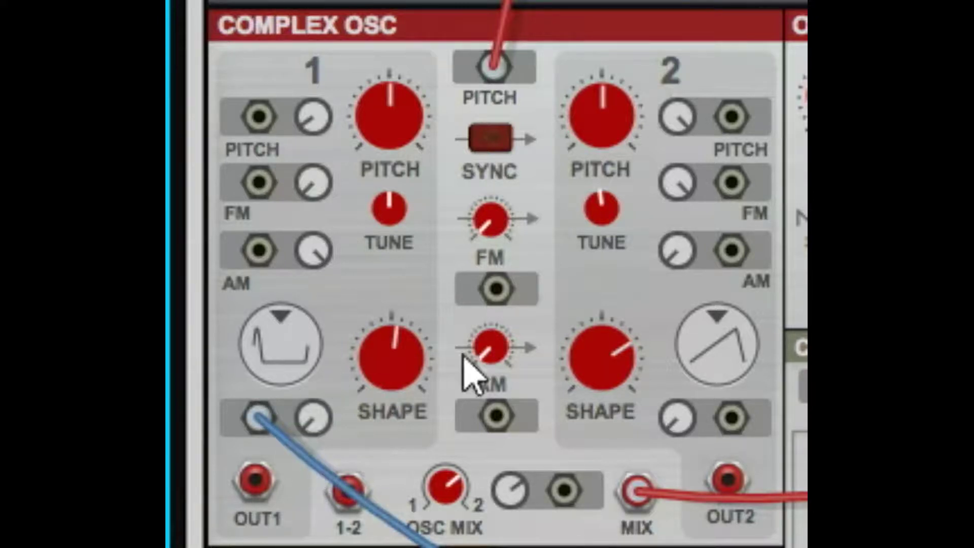
{"action": "left_click_drag", "start_coordinate": [398, 381], "coordinate": [504, 359]}
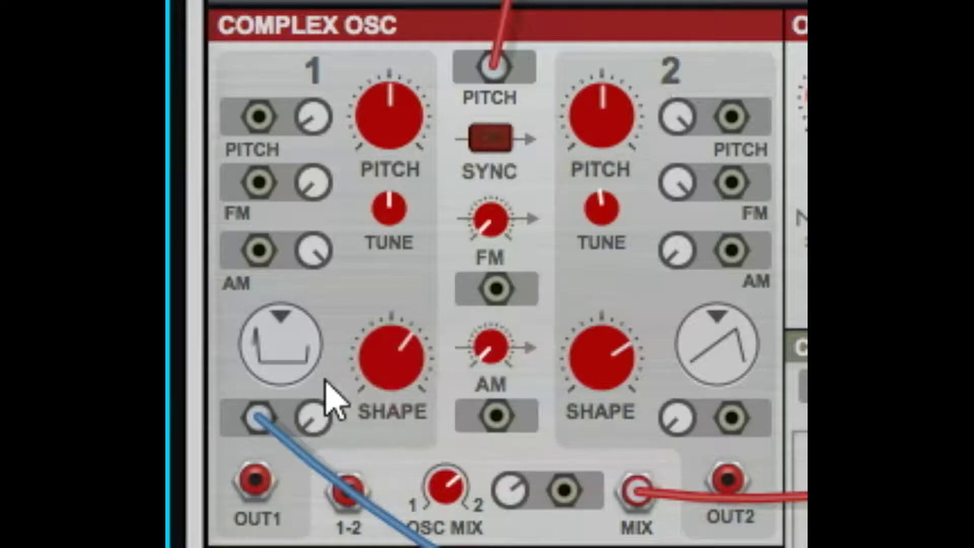
{"action": "left_click_drag", "start_coordinate": [413, 380], "coordinate": [424, 483]}
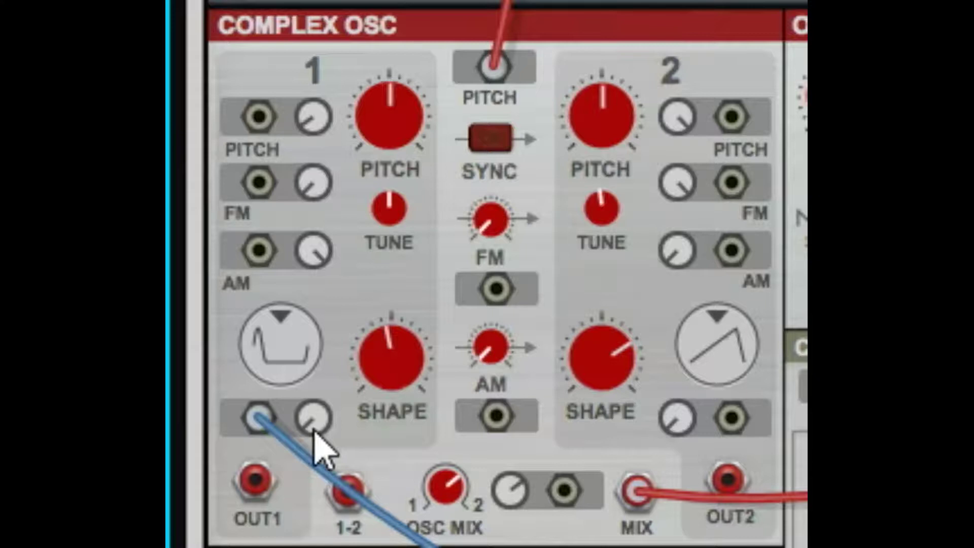
- Raise oscillator 1's shape modulation amount to about three quarters and sweep its Shape knob down toward the sine-like waveform
{"action": "left_click_drag", "start_coordinate": [313, 431], "coordinate": [489, 71]}
{"action": "mouse_move", "coordinate": [407, 362]}
{"action": "left_click_drag", "start_coordinate": [409, 362], "coordinate": [528, 442]}
{"action": "left_click_drag", "start_coordinate": [324, 421], "coordinate": [412, 2]}
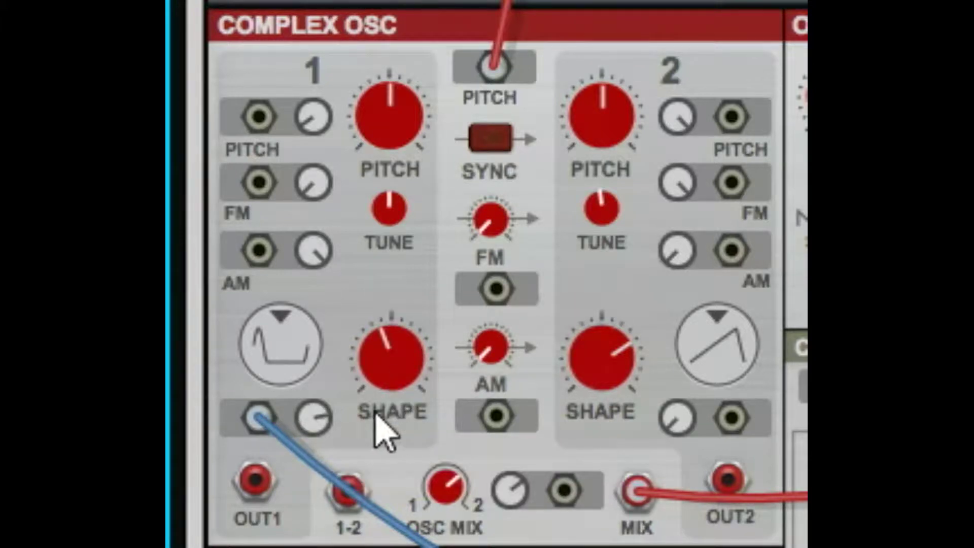
{"action": "left_click_drag", "start_coordinate": [363, 358], "coordinate": [602, 515]}
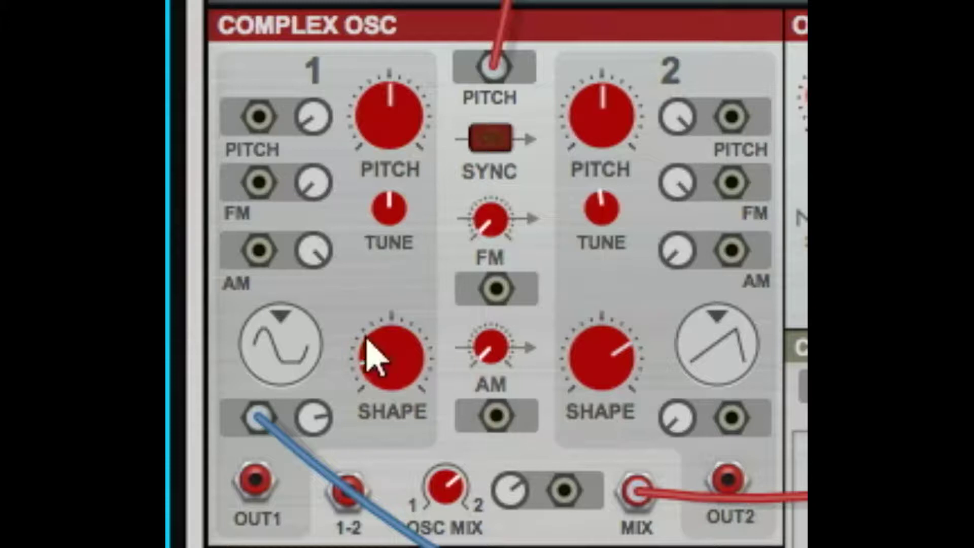
{"action": "mouse_move", "coordinate": [373, 359]}
{"action": "left_mouse_down"}
{"action": "mouse_move", "coordinate": [402, 483]}
{"action": "mouse_move", "coordinate": [392, 355]}
{"action": "left_mouse_up"}
{"action": "mouse_move", "coordinate": [258, 419]}
{"action": "left_mouse_down"}
{"action": "mouse_move", "coordinate": [341, 486]}
{"action": "mouse_move", "coordinate": [388, 450]}
{"action": "mouse_move", "coordinate": [258, 419]}
{"action": "left_mouse_up"}
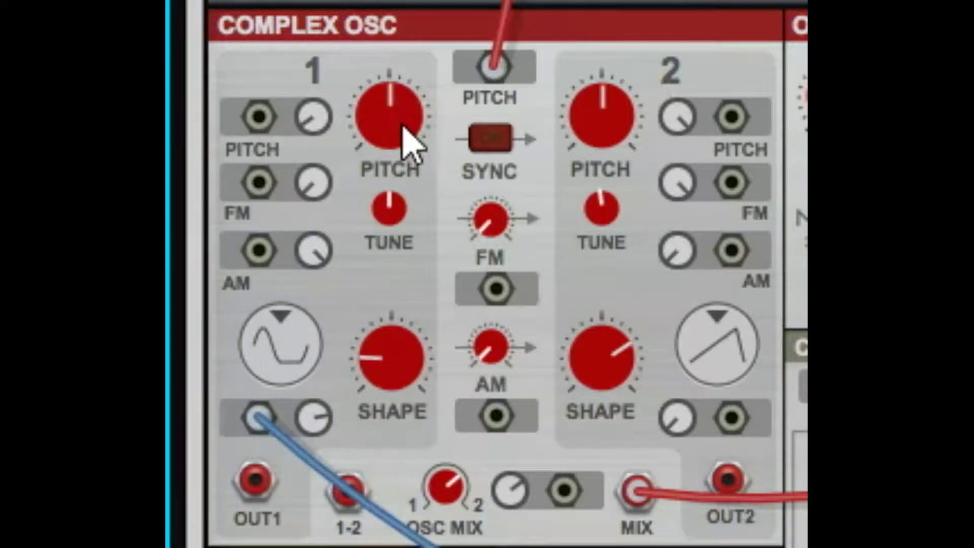
- Adjust oscillator 1's Pitch and Tune knobs and bring its Shape back up to just below centre
{"action": "left_click_drag", "start_coordinate": [414, 144], "coordinate": [449, 112]}
{"action": "left_click_drag", "start_coordinate": [392, 104], "coordinate": [444, 158]}
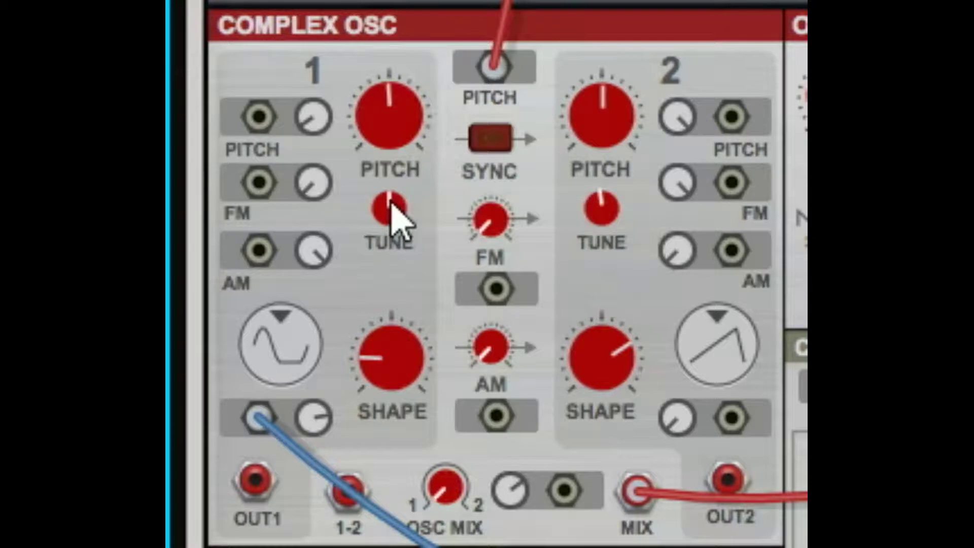
{"action": "left_click_drag", "start_coordinate": [393, 210], "coordinate": [422, 206]}
{"action": "left_click_drag", "start_coordinate": [392, 367], "coordinate": [563, 234]}
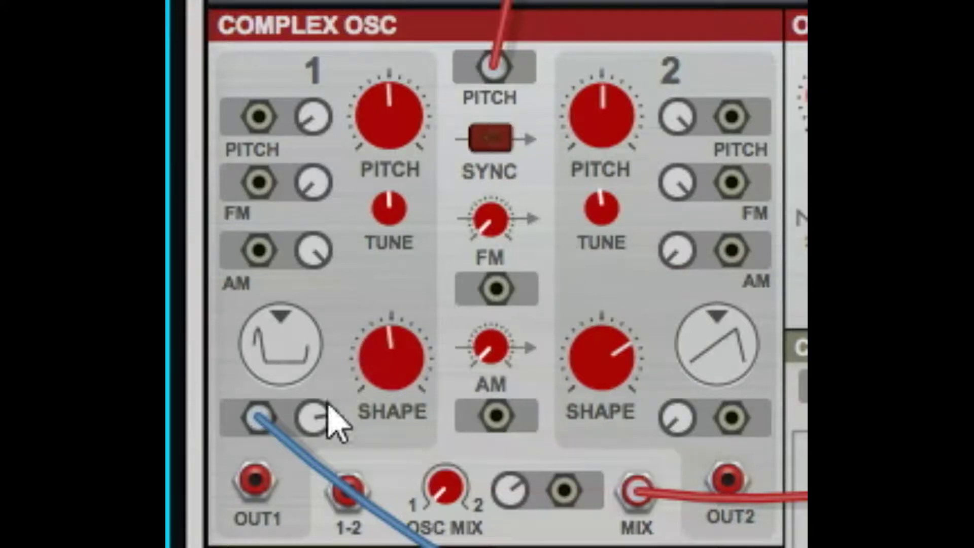
- Feed mixer IN 1 from OUT1, try oscillator 1's Shape at 68.0 %, and return the cable to the MIX output
{"action": "left_click_drag", "start_coordinate": [259, 417], "coordinate": [708, 85]}
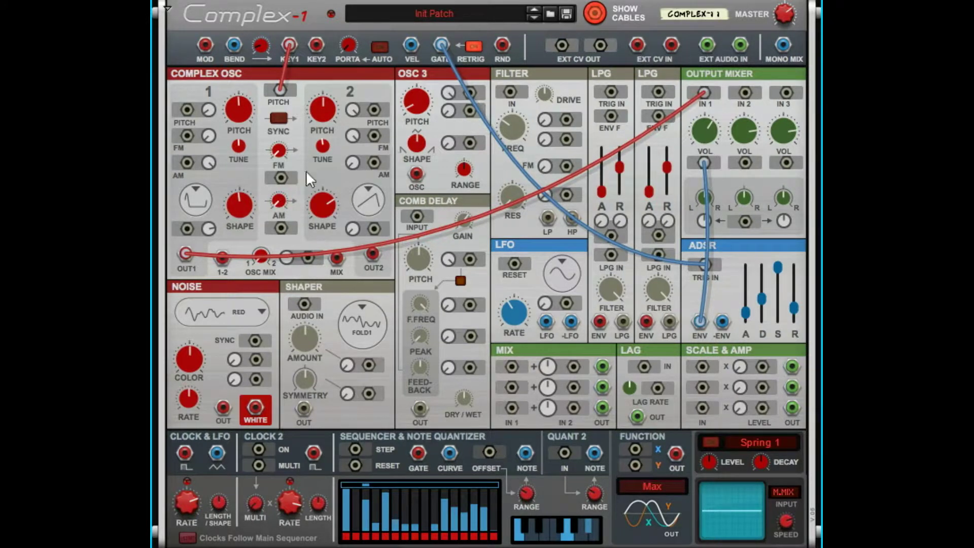
{"action": "left_click_drag", "start_coordinate": [240, 202], "coordinate": [258, 148]}
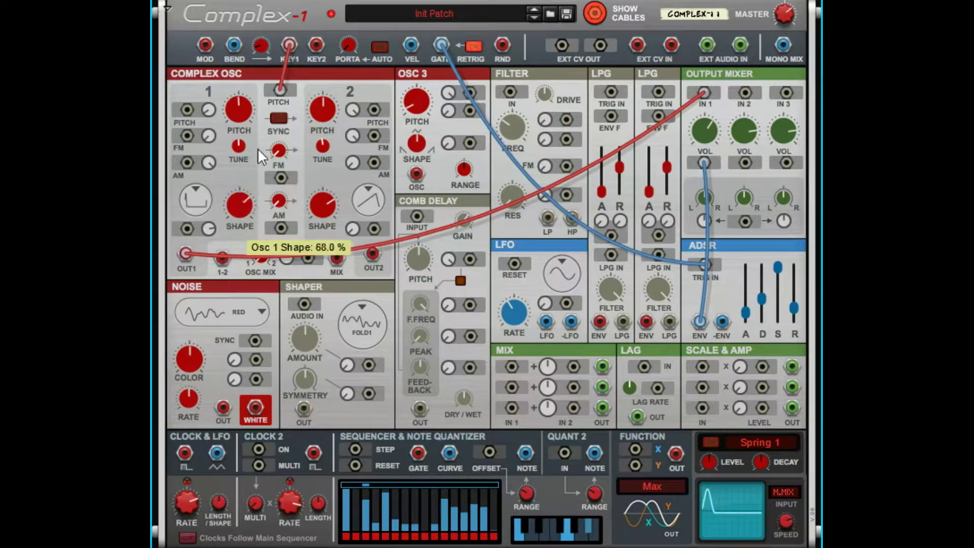
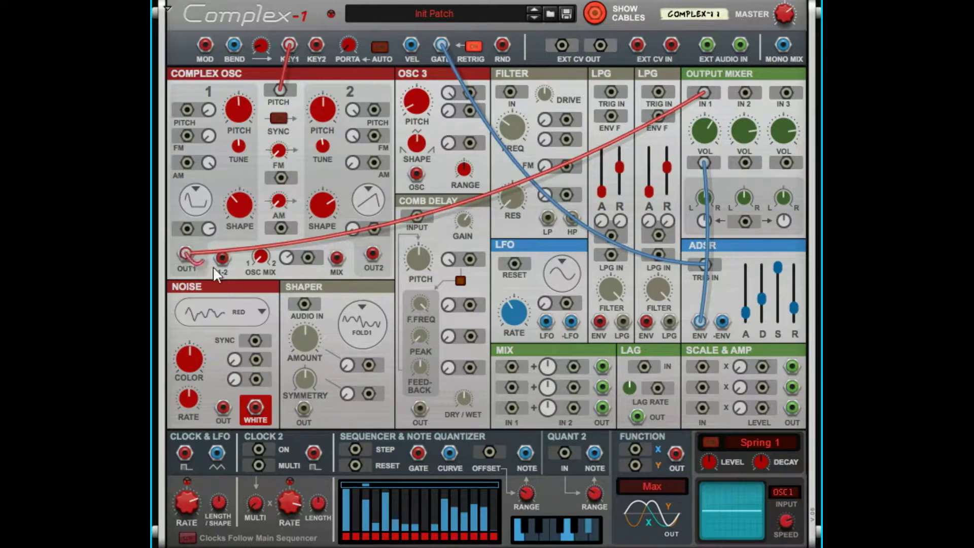
{"action": "left_click_drag", "start_coordinate": [706, 92], "coordinate": [335, 260]}
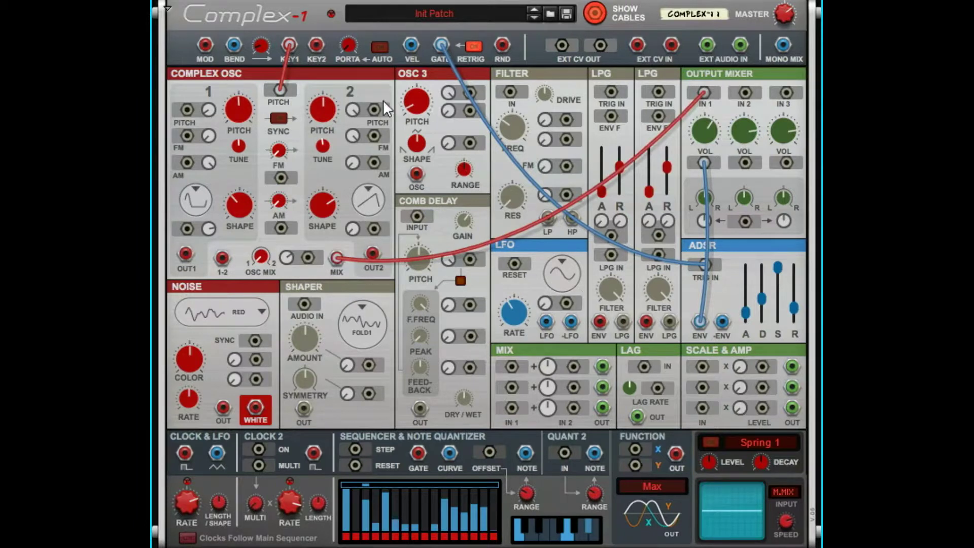
- Reset the Complex-1 device to its default settings and turn on the display of its patch cables
{"action": "right_click", "coordinate": [184, 61]}
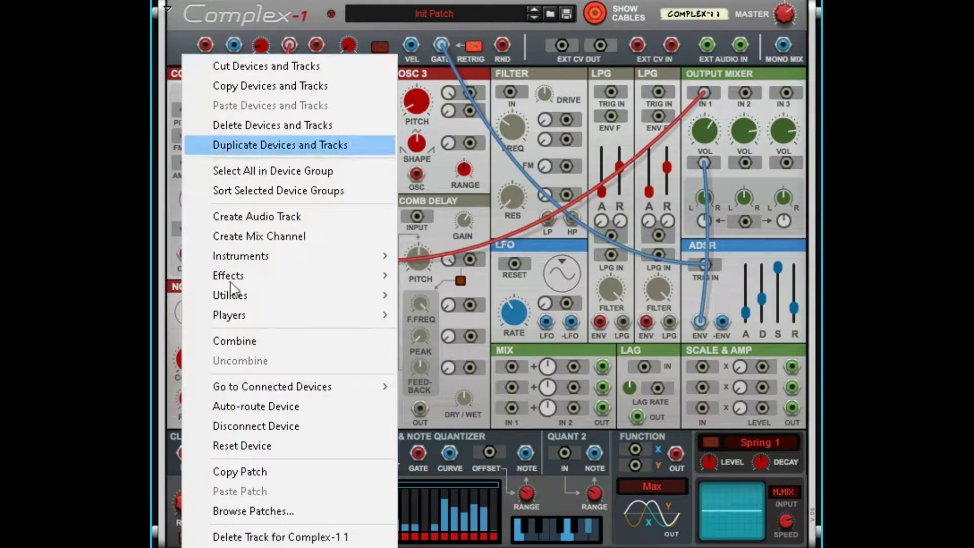
{"action": "left_click", "coordinate": [240, 442]}
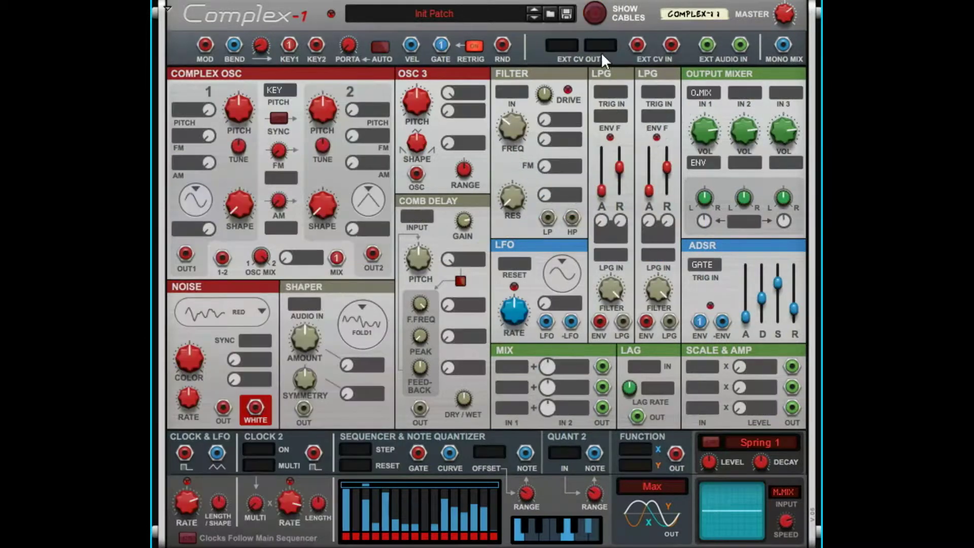
{"action": "left_click", "coordinate": [595, 21]}
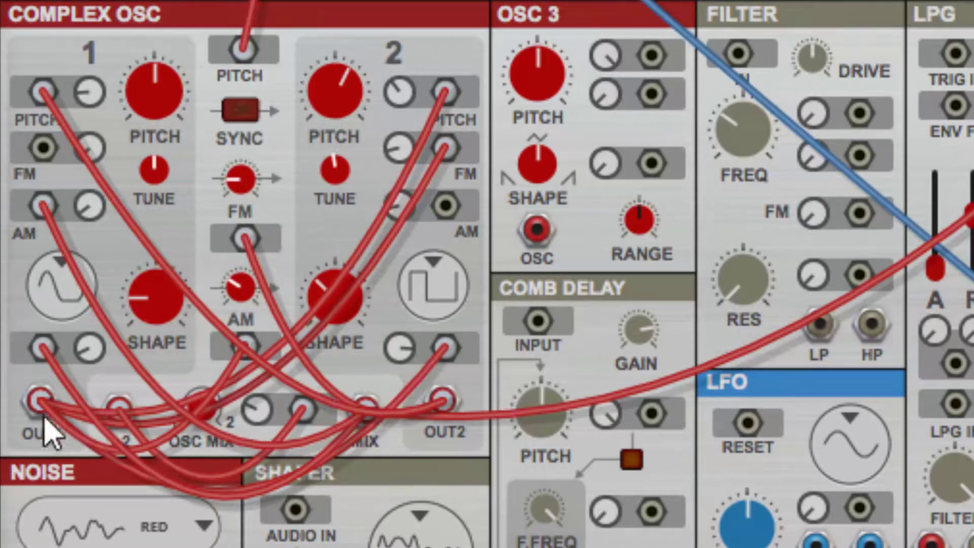
- Rearrange the hanging patch cables that cross the Complex Osc module
{"action": "mouse_move", "coordinate": [358, 250]}
{"action": "left_mouse_down"}
{"action": "mouse_move", "coordinate": [331, 198]}
{"action": "mouse_move", "coordinate": [391, 280]}
{"action": "left_mouse_up"}
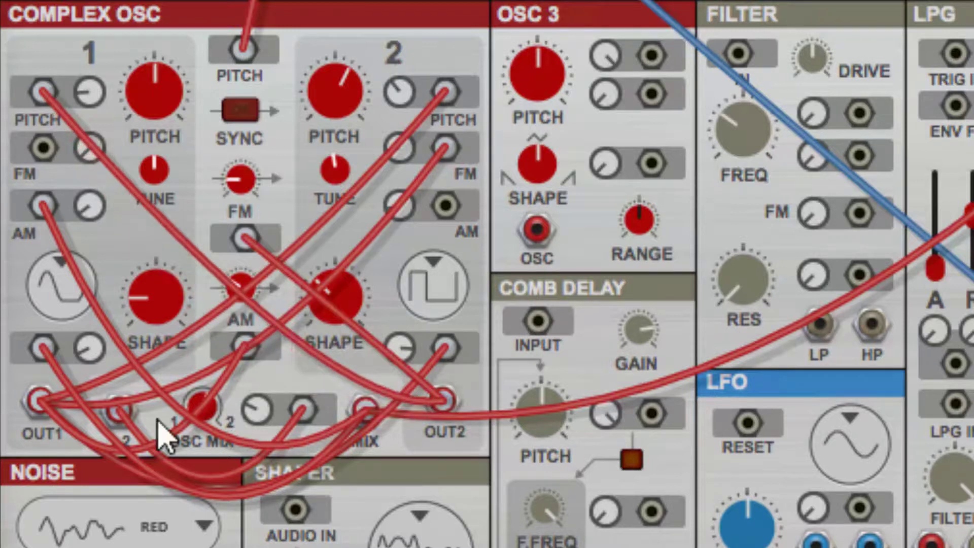
- Shift the low-hanging cables around the Complex Osc module's Osc Mix controls and raise the ADSR envelope's sustain level
{"action": "left_click_drag", "start_coordinate": [218, 399], "coordinate": [239, 447]}
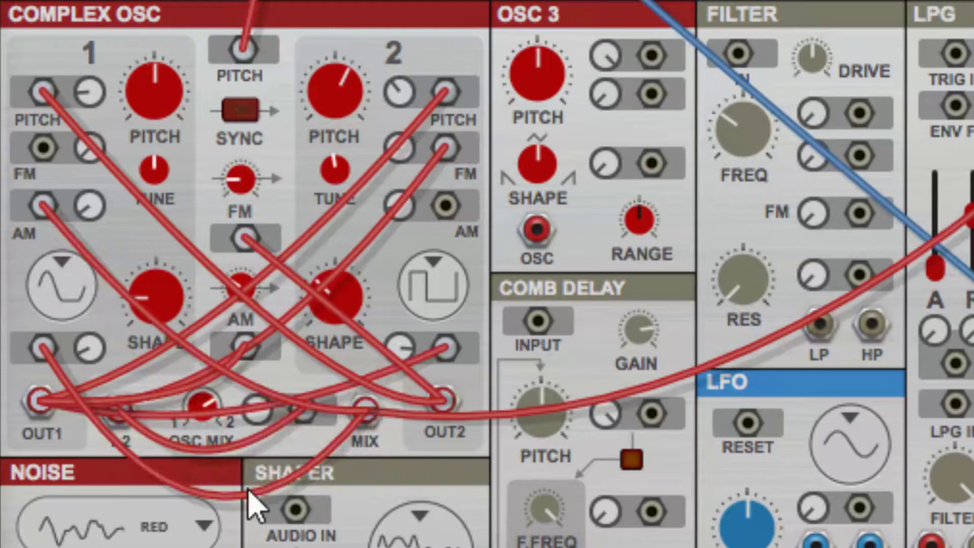
{"action": "left_click_drag", "start_coordinate": [254, 491], "coordinate": [253, 402]}
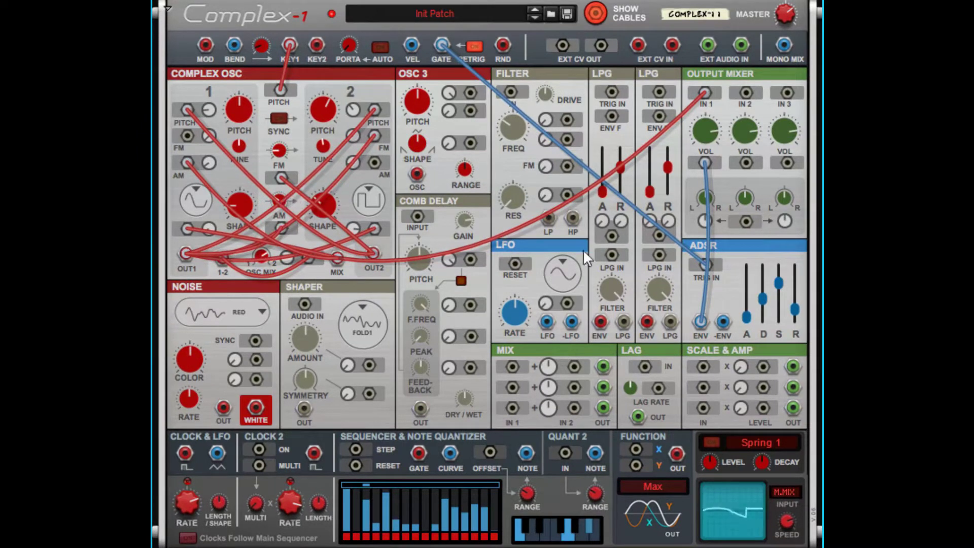
{"action": "left_click_drag", "start_coordinate": [779, 280], "coordinate": [780, 255]}
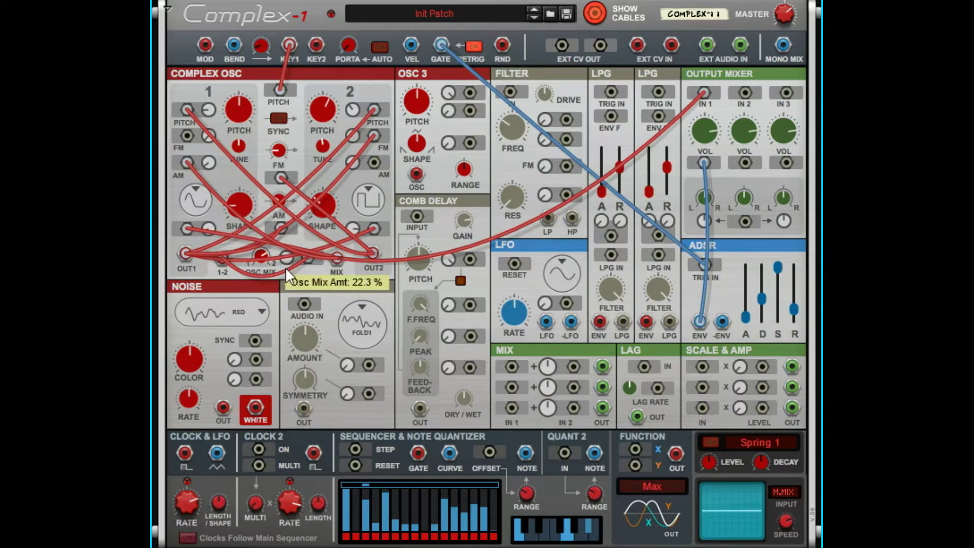
{"action": "left_click_drag", "start_coordinate": [282, 257], "coordinate": [276, 265]}
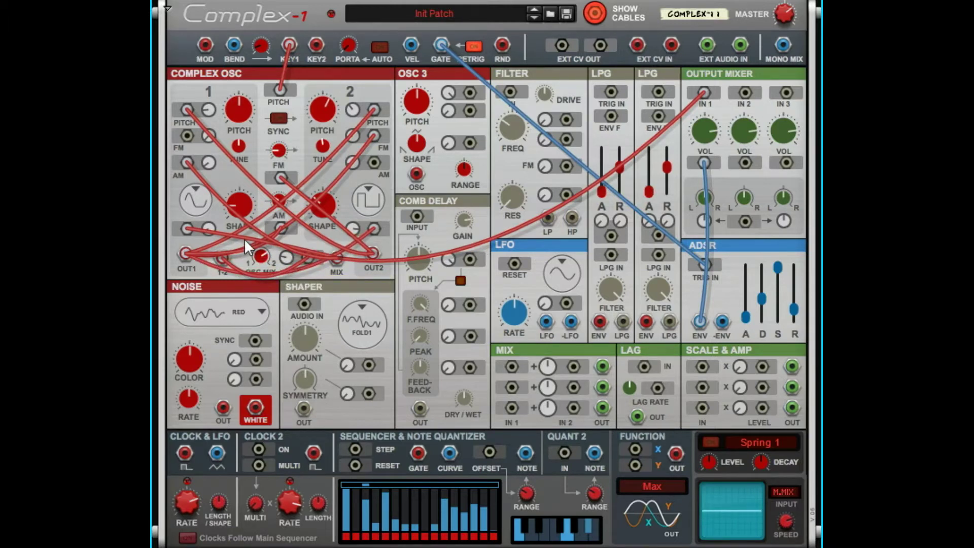
- Hide the patch cables to view the routing as source labels in the input slots, and show the cables again
{"action": "left_click", "coordinate": [604, 10]}
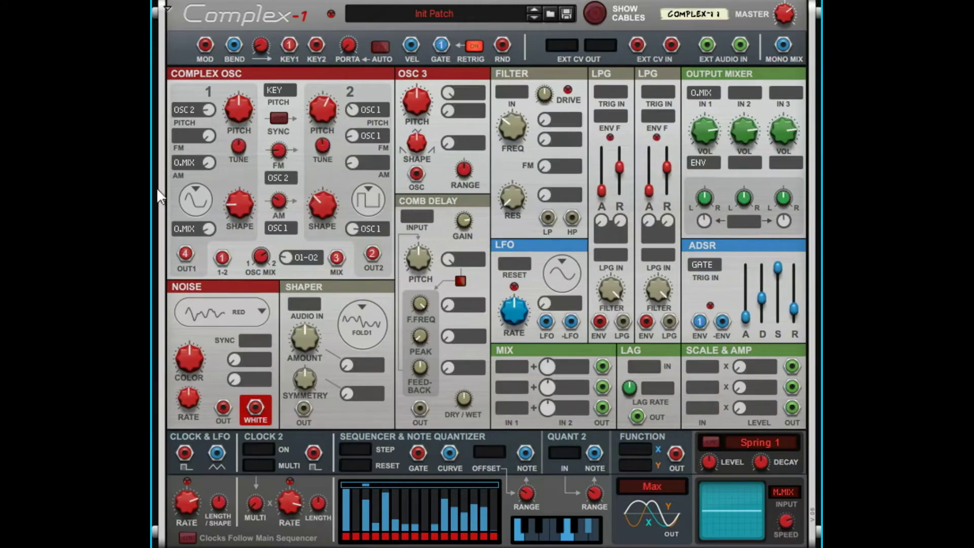
{"action": "left_click", "coordinate": [598, 10]}
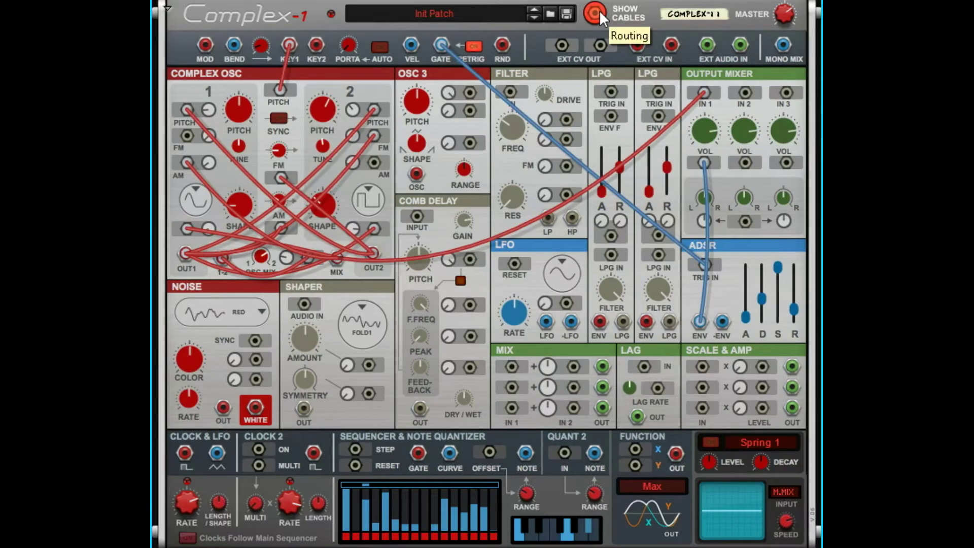